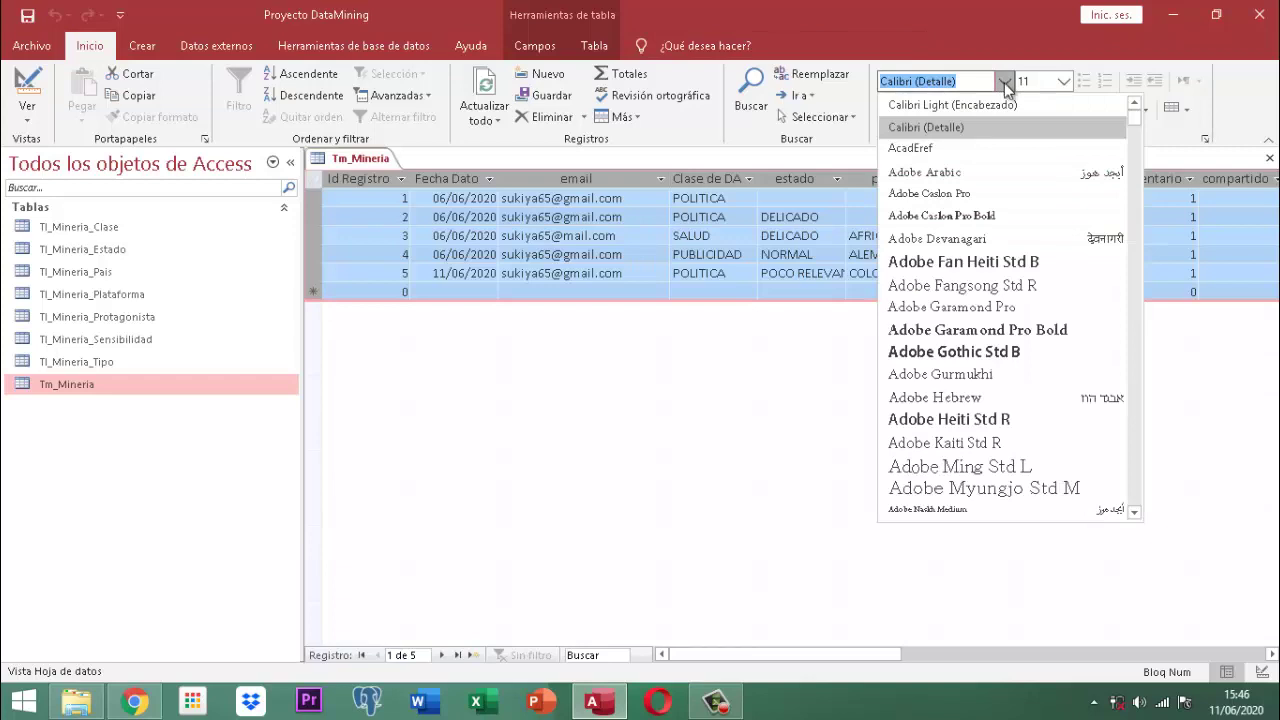
Set the Tm_Mineria datasheet text to Adobe Gothic Std B, size 14, with bold, italic and underline.
click(947, 351)
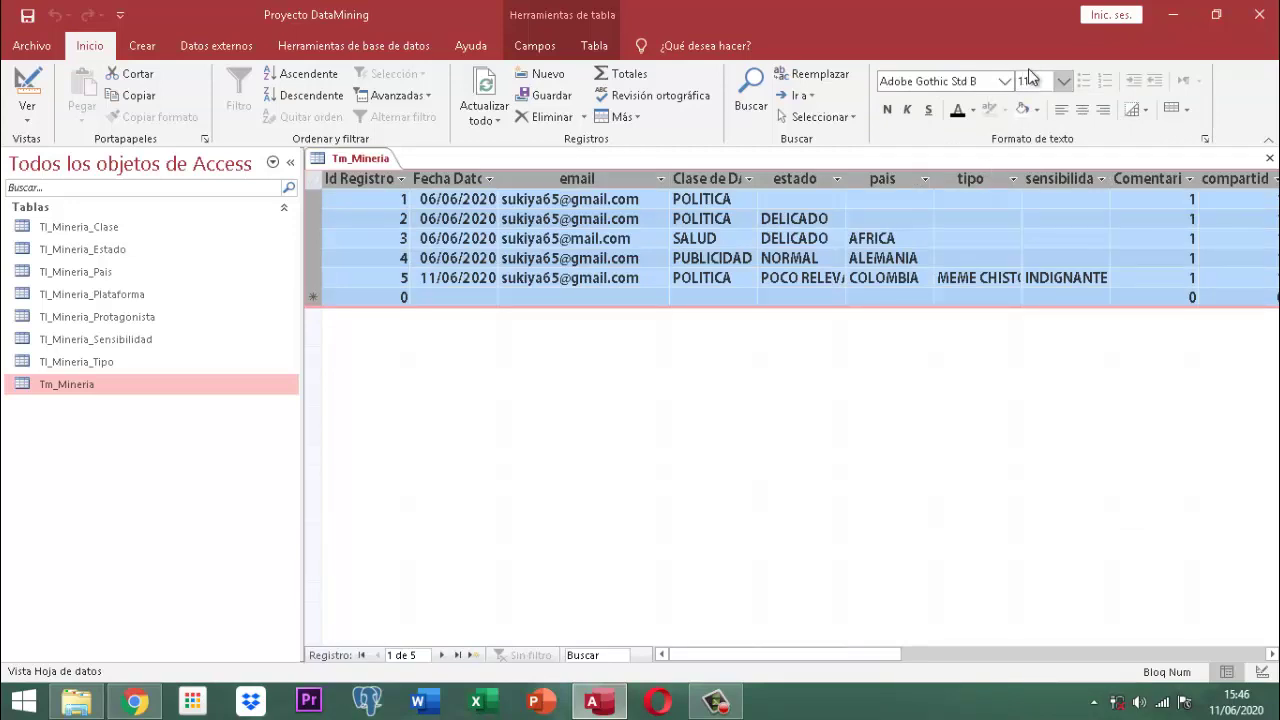
click(1062, 81)
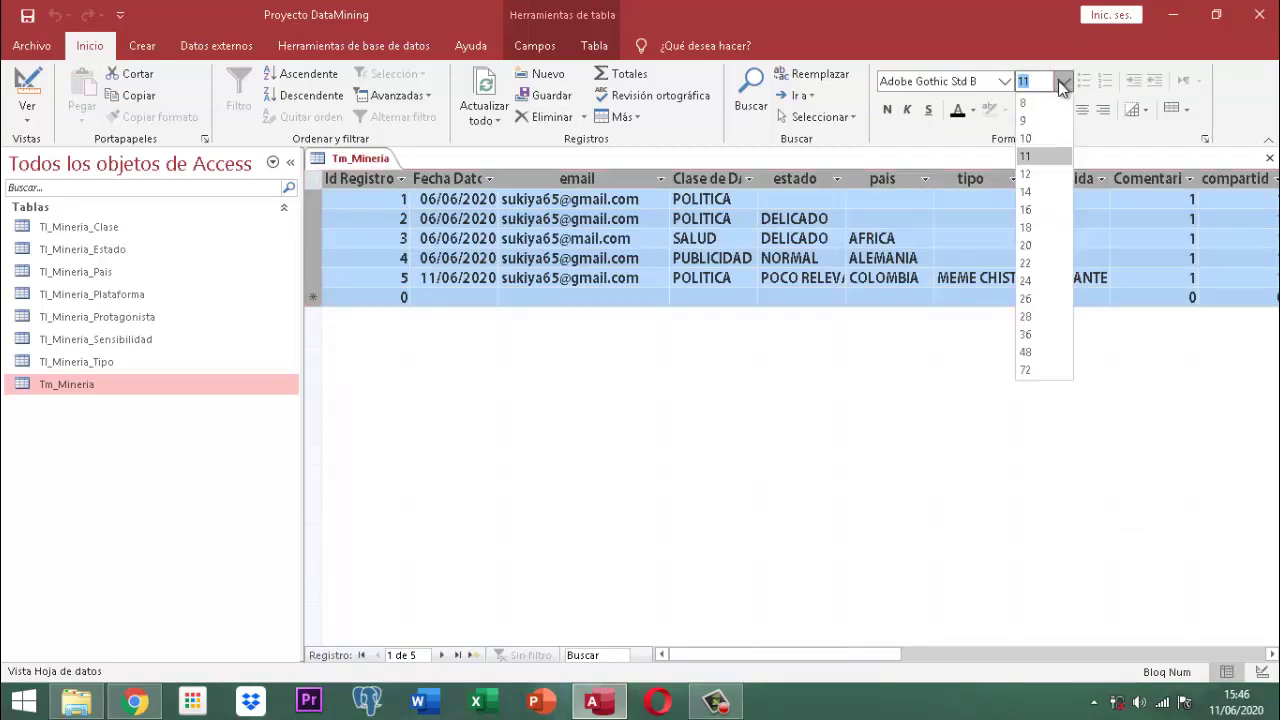
click(1030, 192)
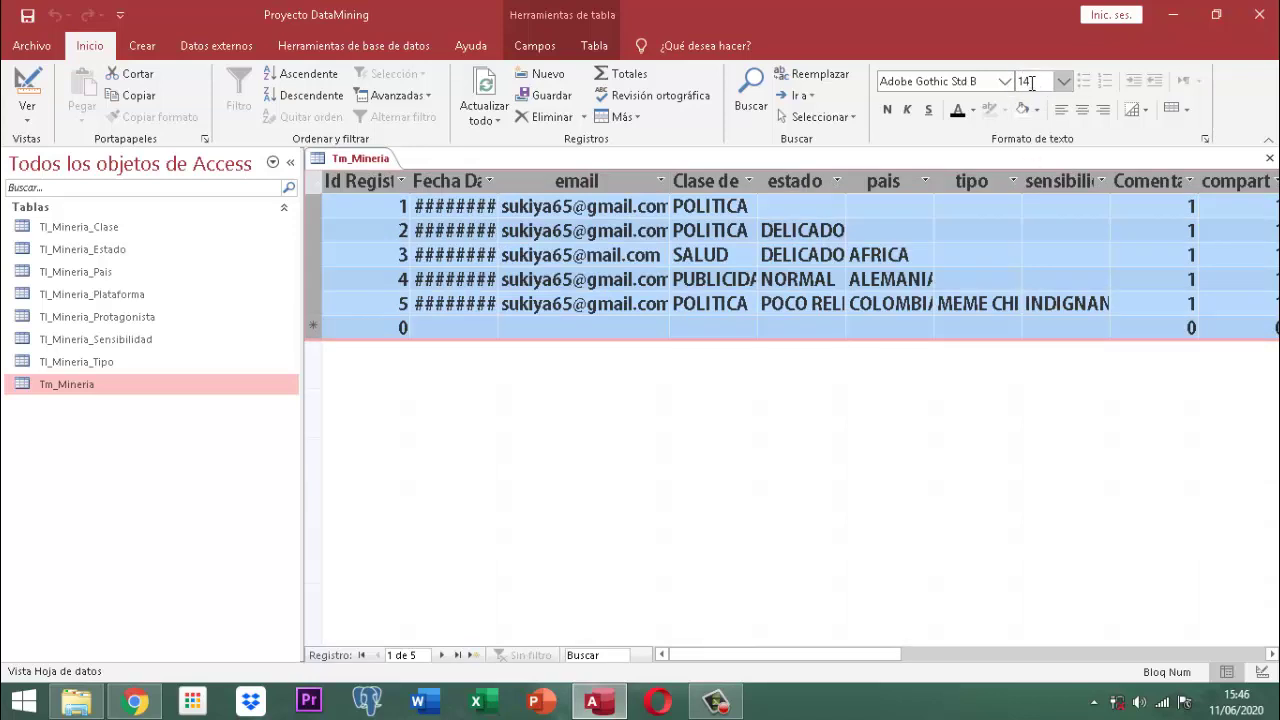
click(910, 114)
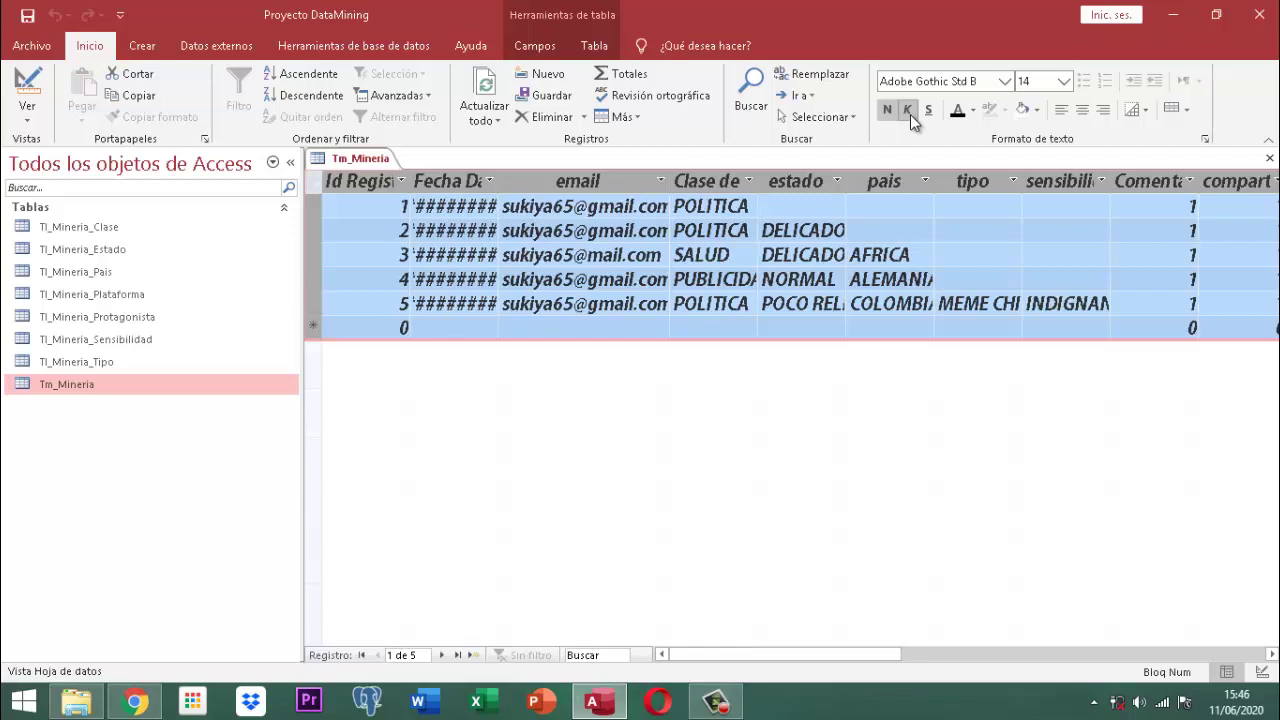
click(928, 112)
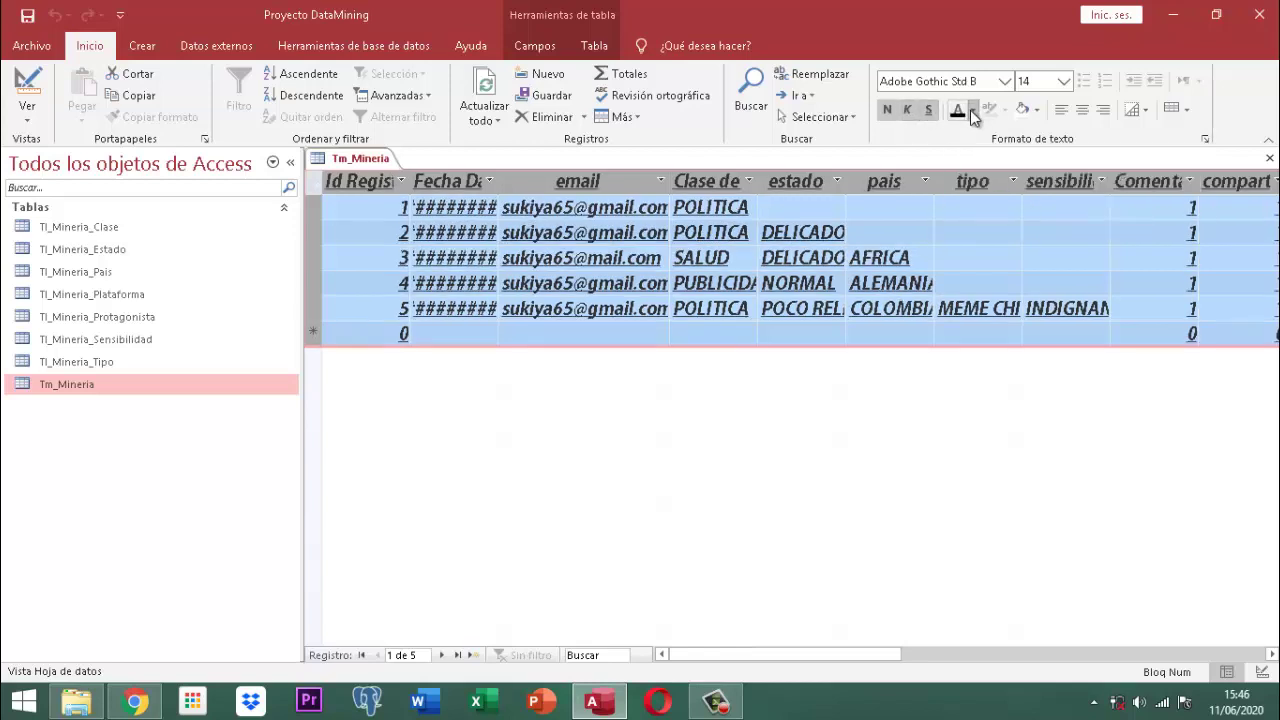
Colour the datasheet text light orange and set its background to dark green.
click(971, 110)
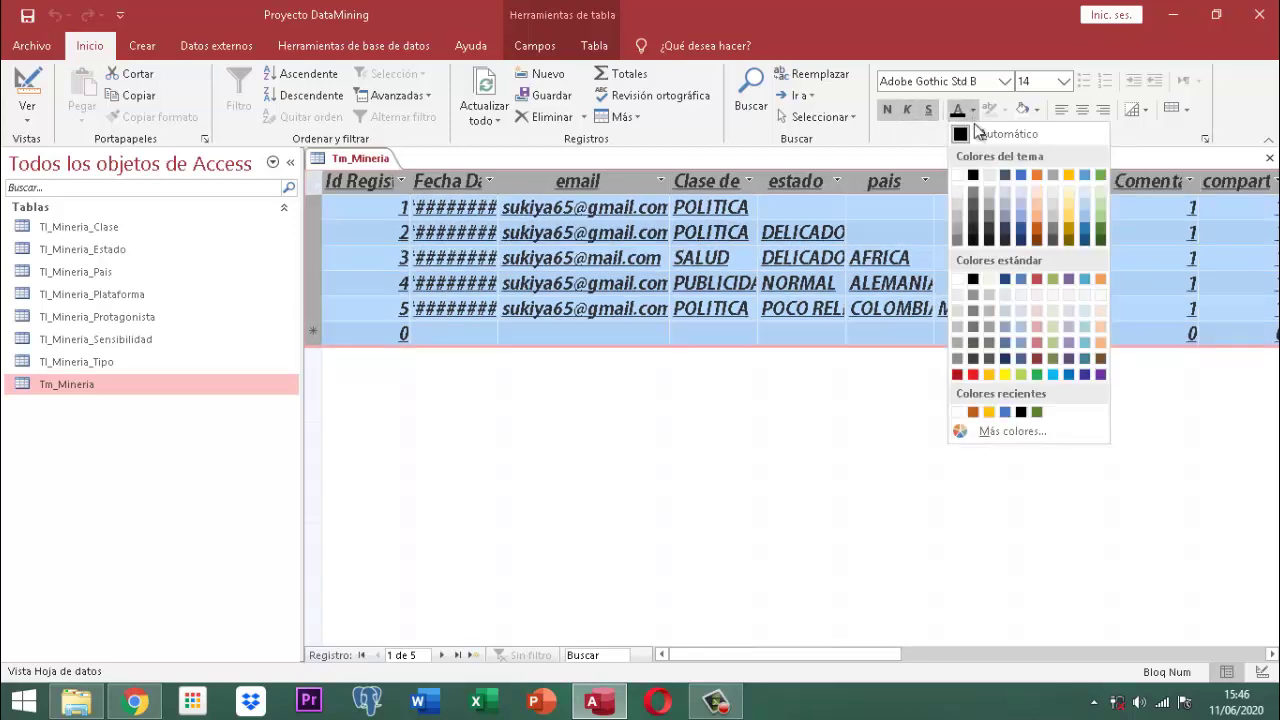
click(1038, 216)
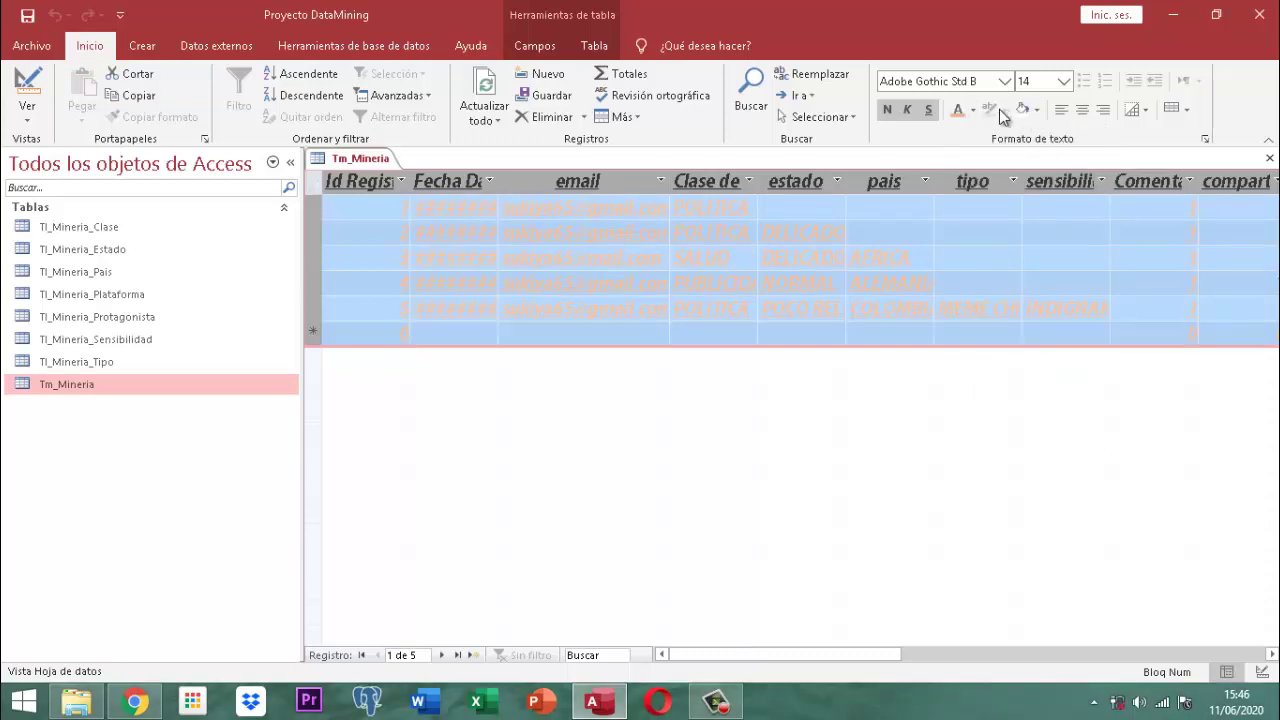
click(1037, 110)
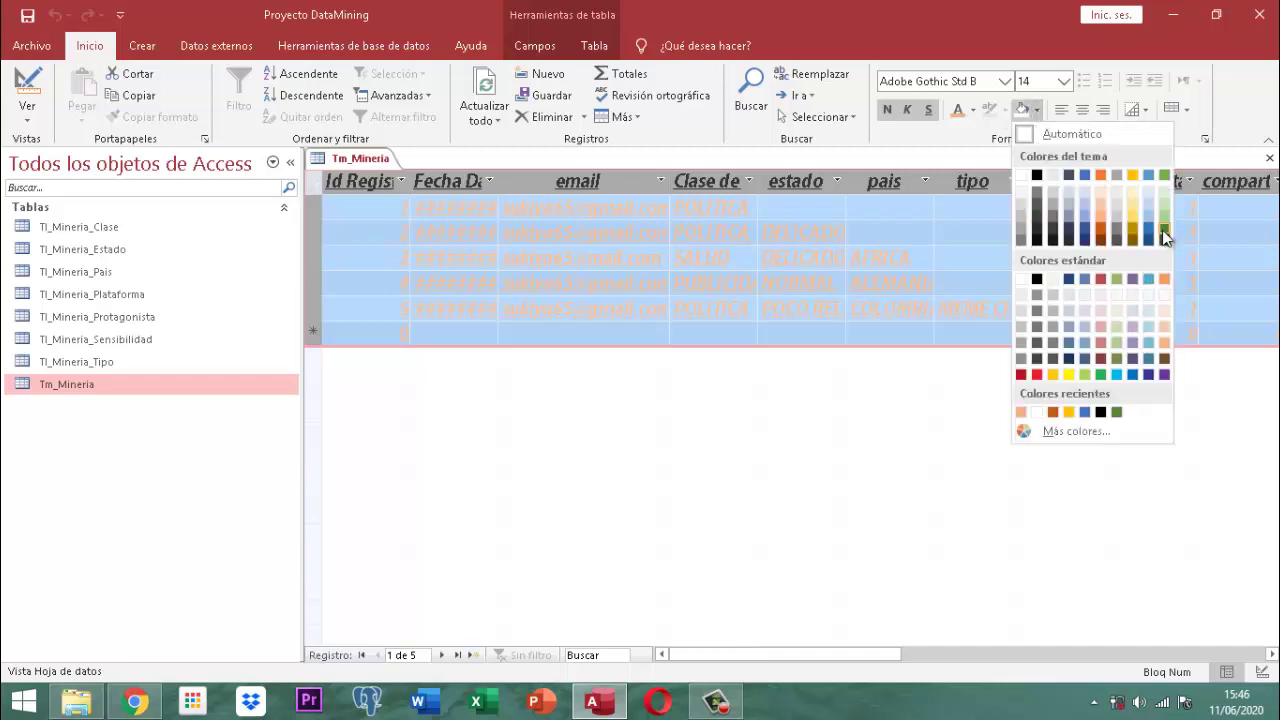
click(1164, 236)
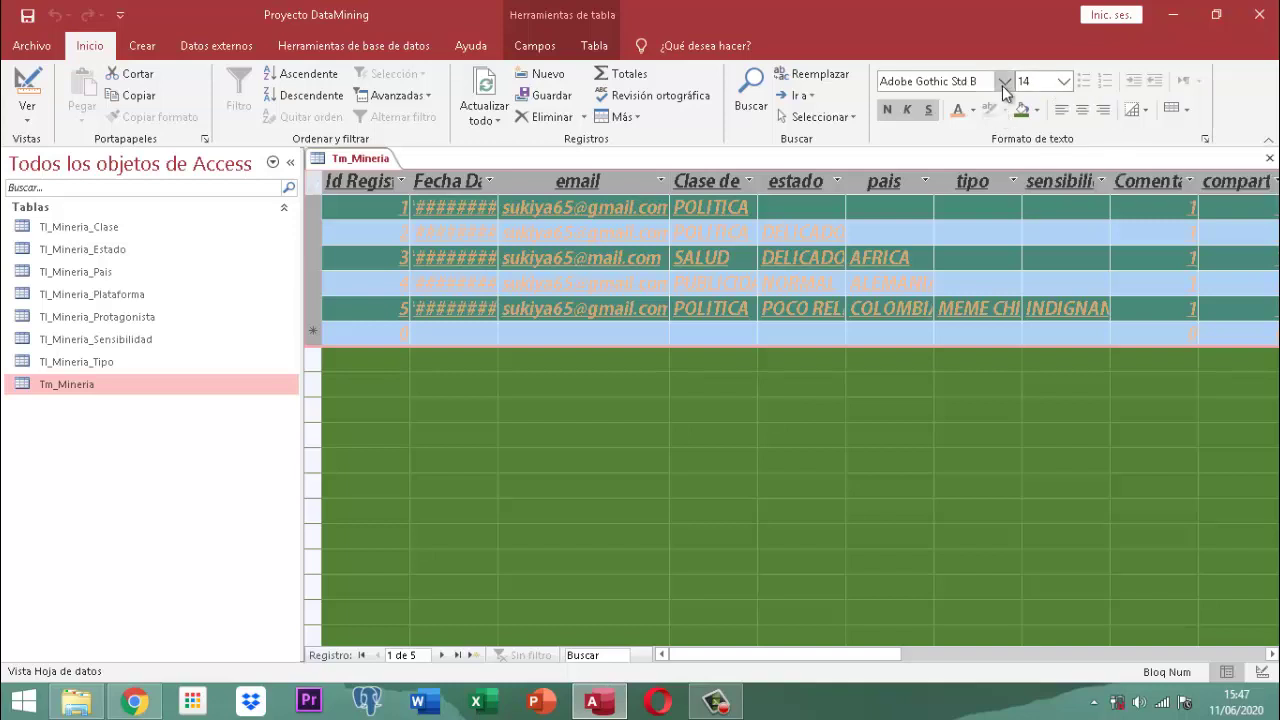
Set the datasheet to size 11 black text on a white background.
click(1064, 82)
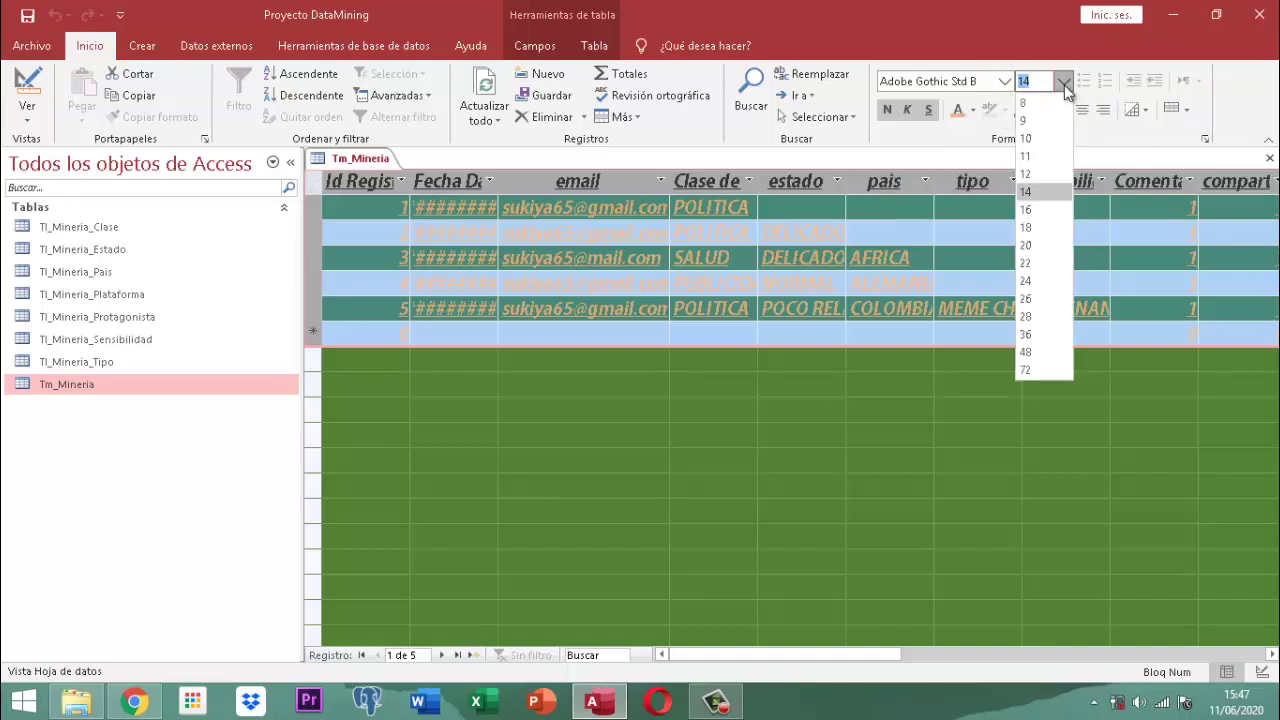
click(1043, 156)
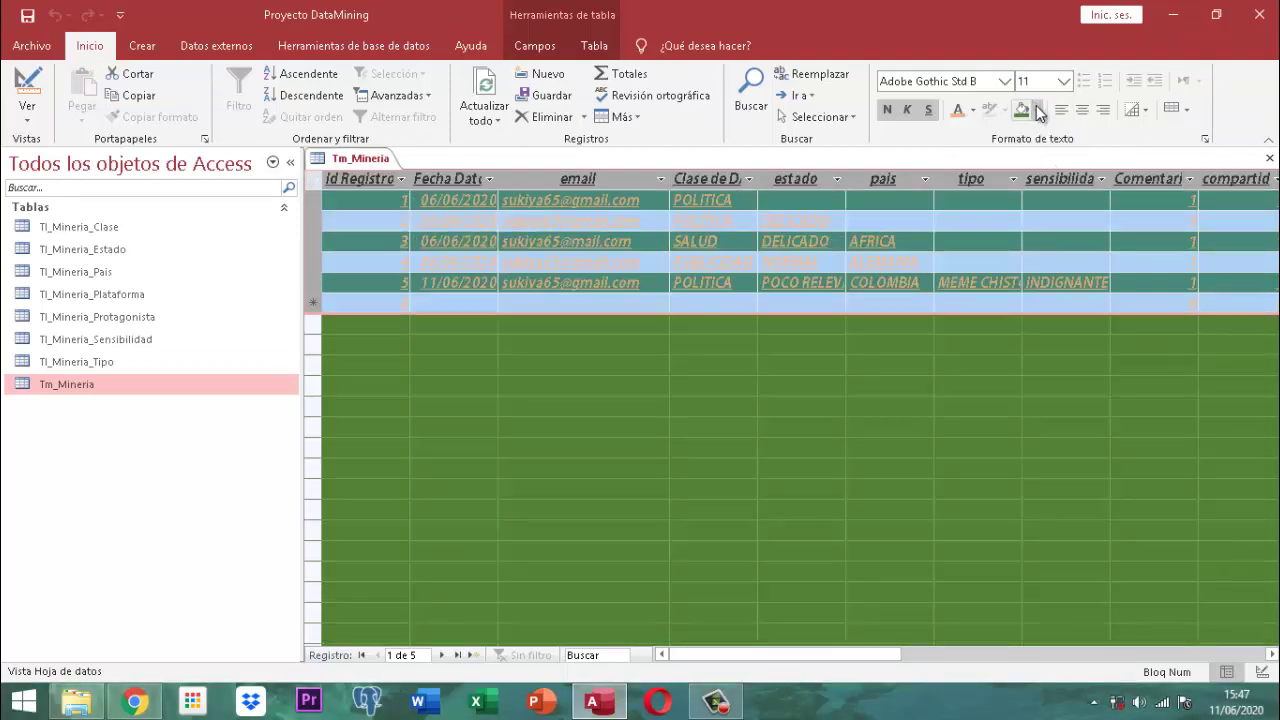
click(1039, 110)
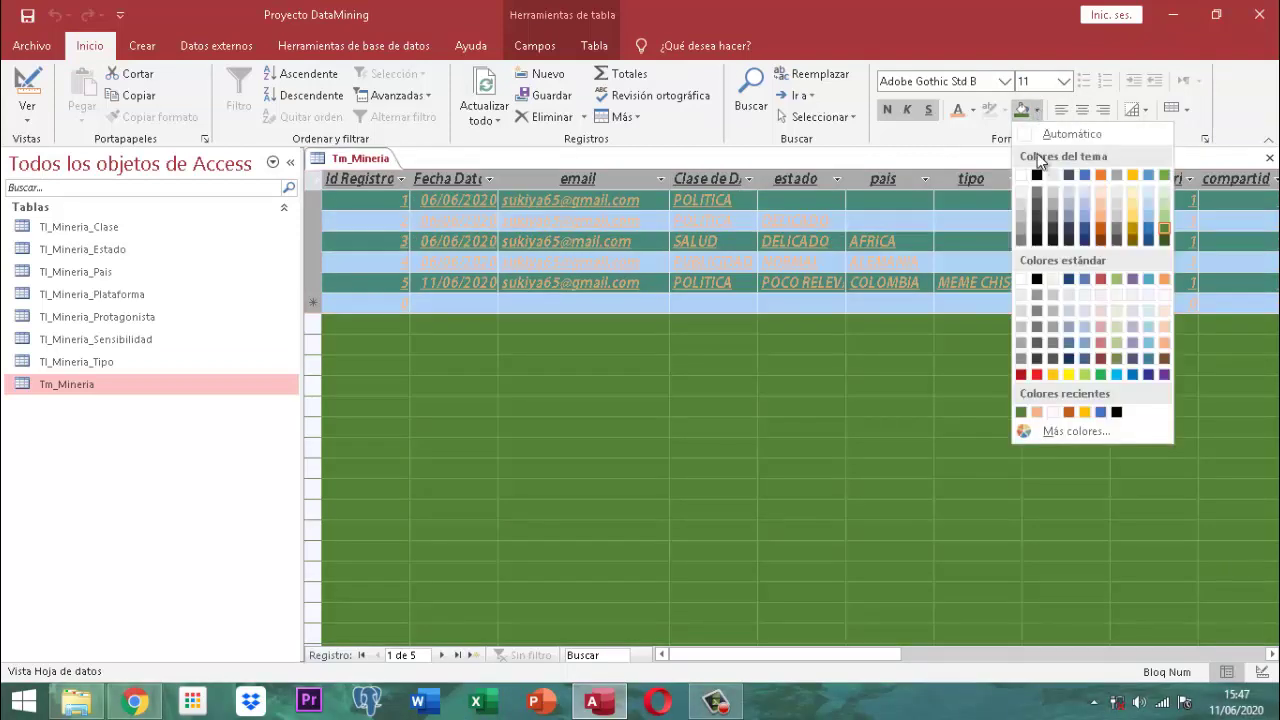
click(1021, 280)
click(975, 112)
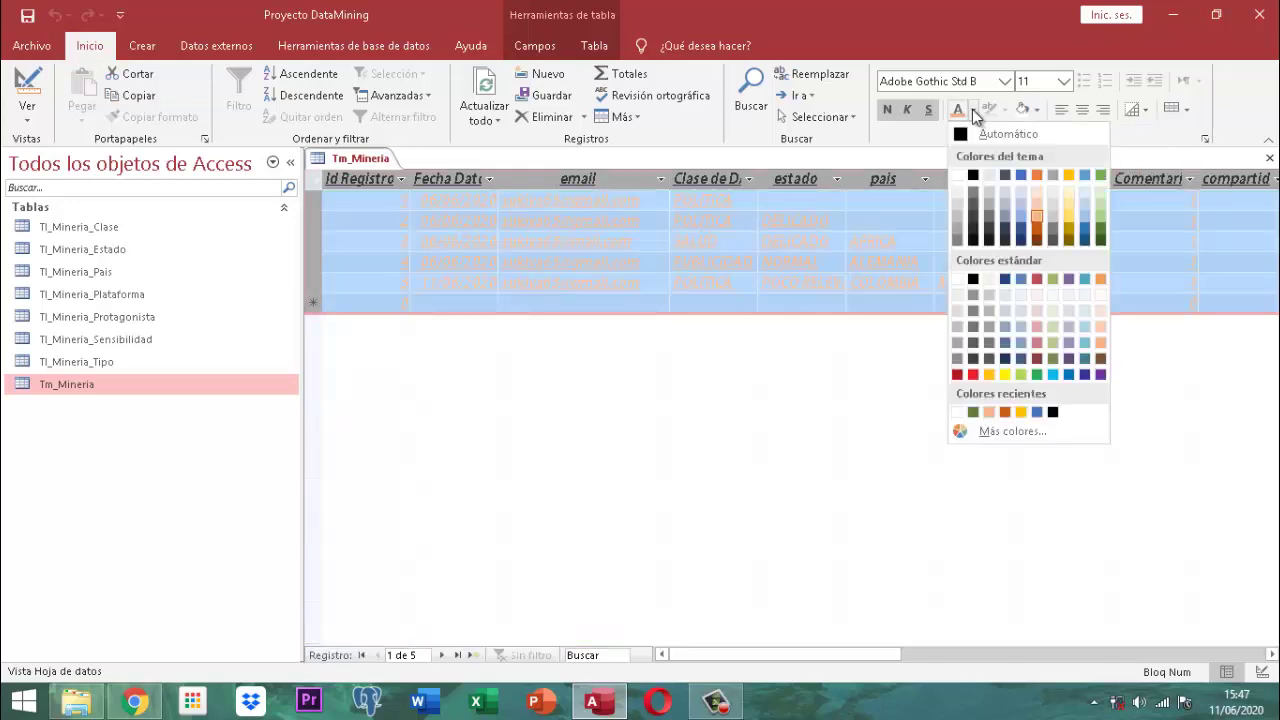
click(975, 175)
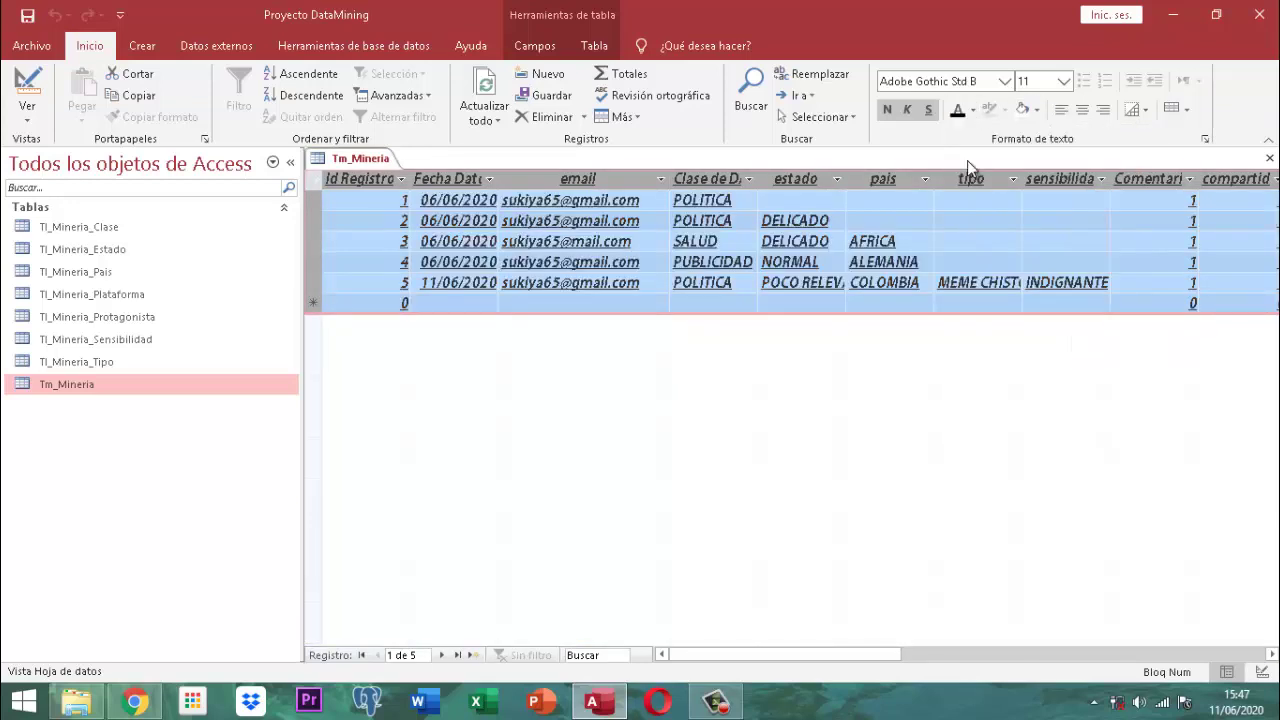
Remove the underline, italic and bold formatting from the datasheet text.
click(930, 110)
click(907, 110)
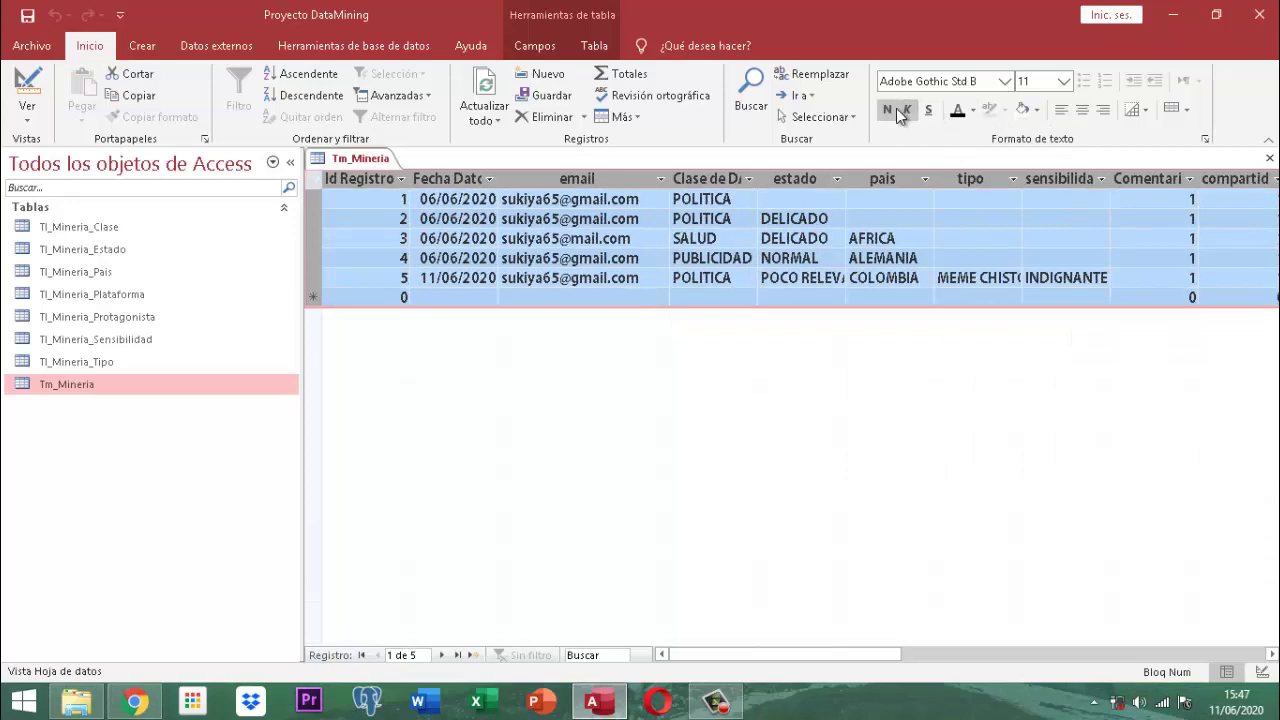
click(887, 110)
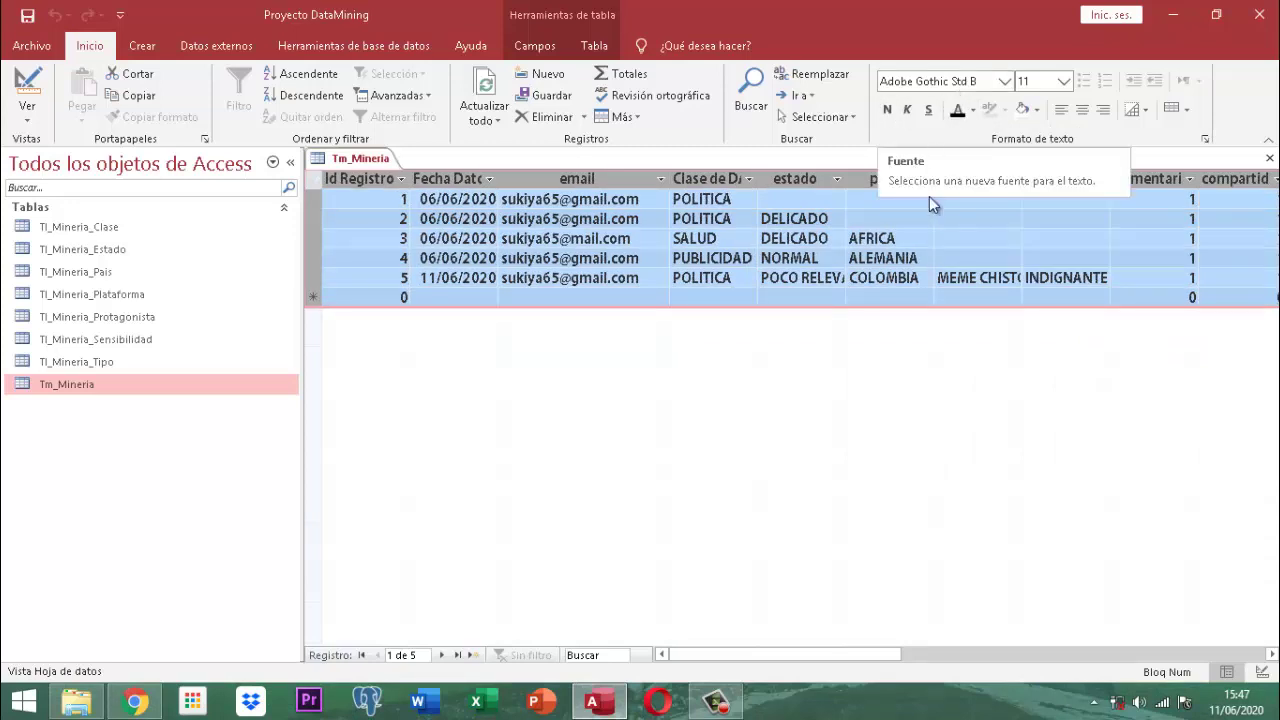
Try horizontal-only, vertical-only and no gridlines on the datasheet, and finish by restoring both sets of gridlines.
click(1146, 110)
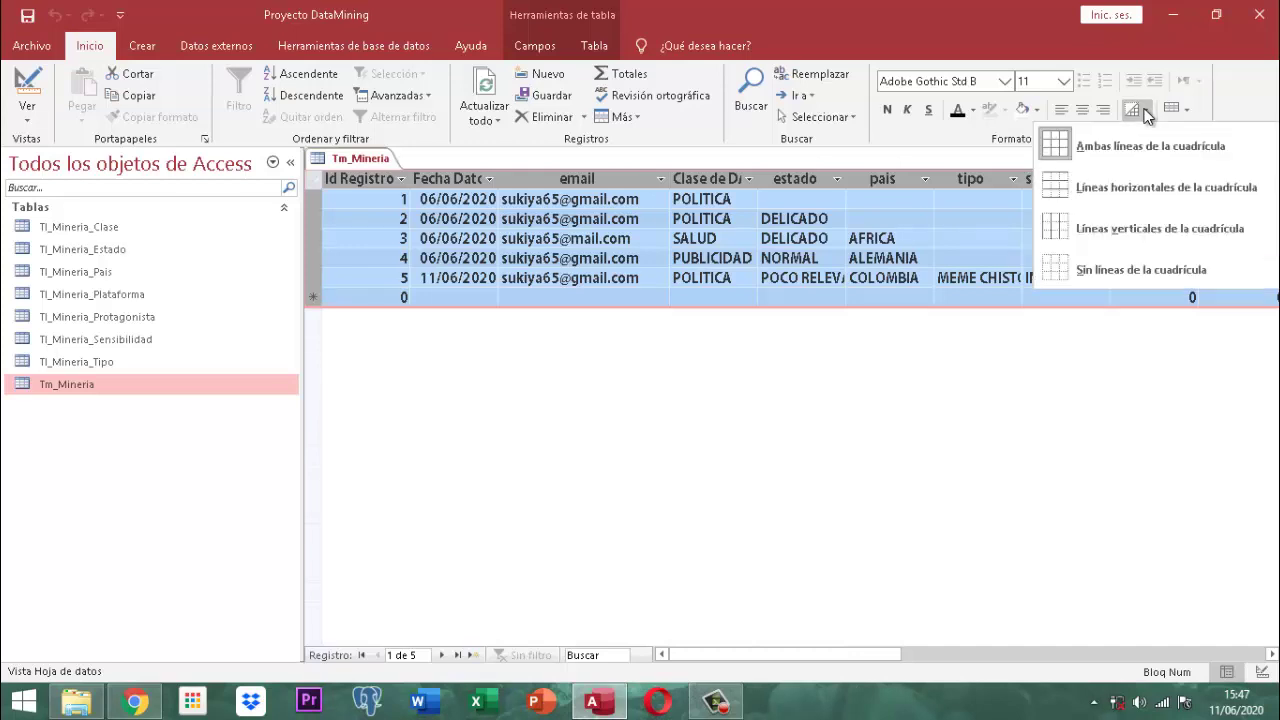
click(1071, 186)
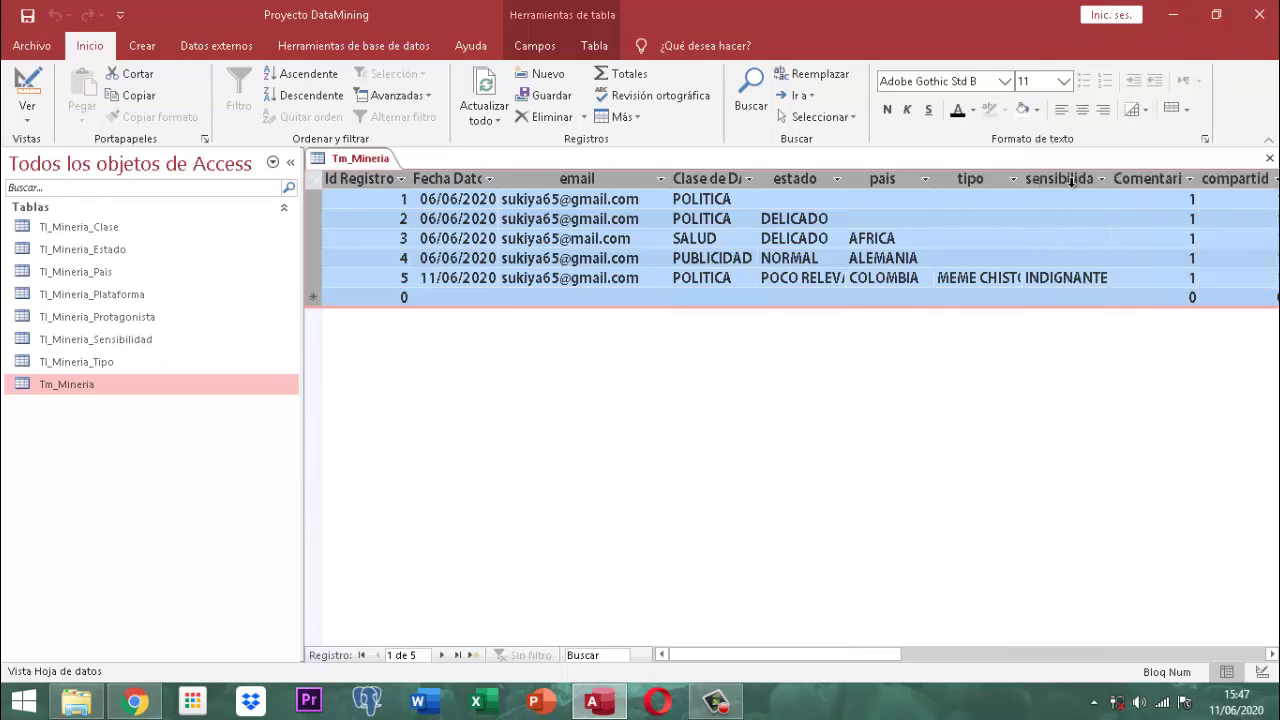
click(1145, 113)
click(1087, 228)
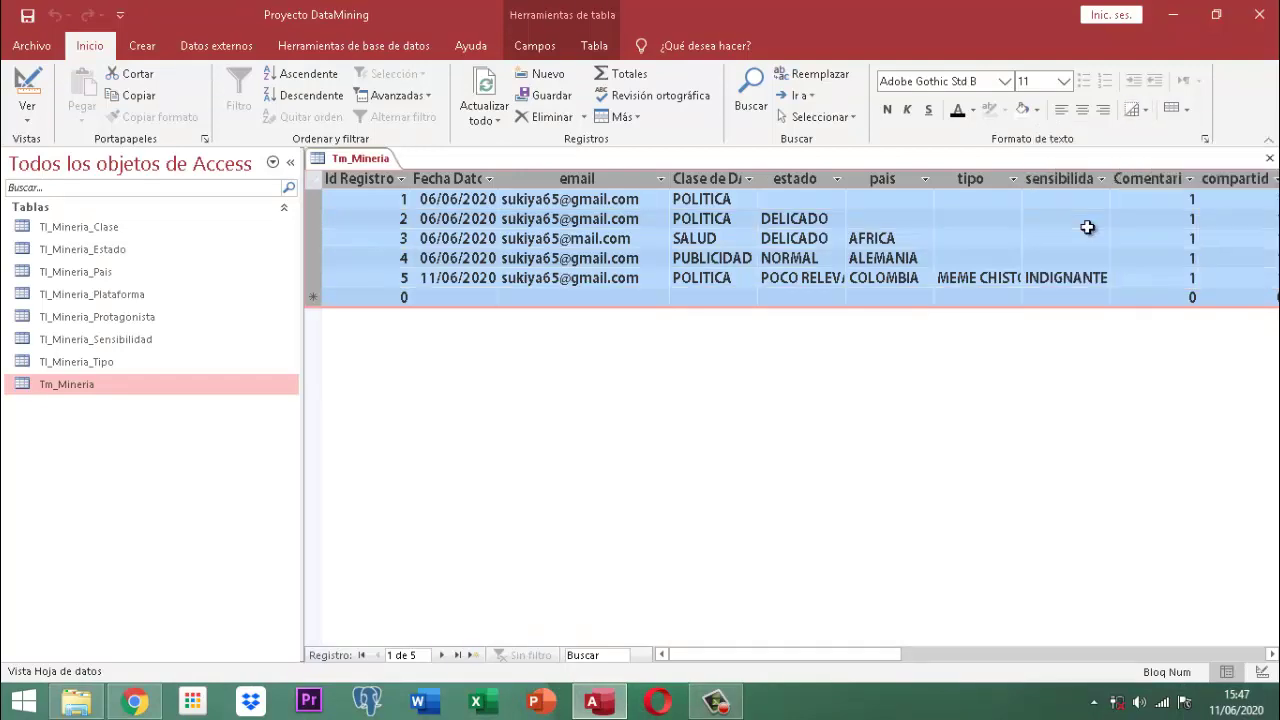
click(1145, 112)
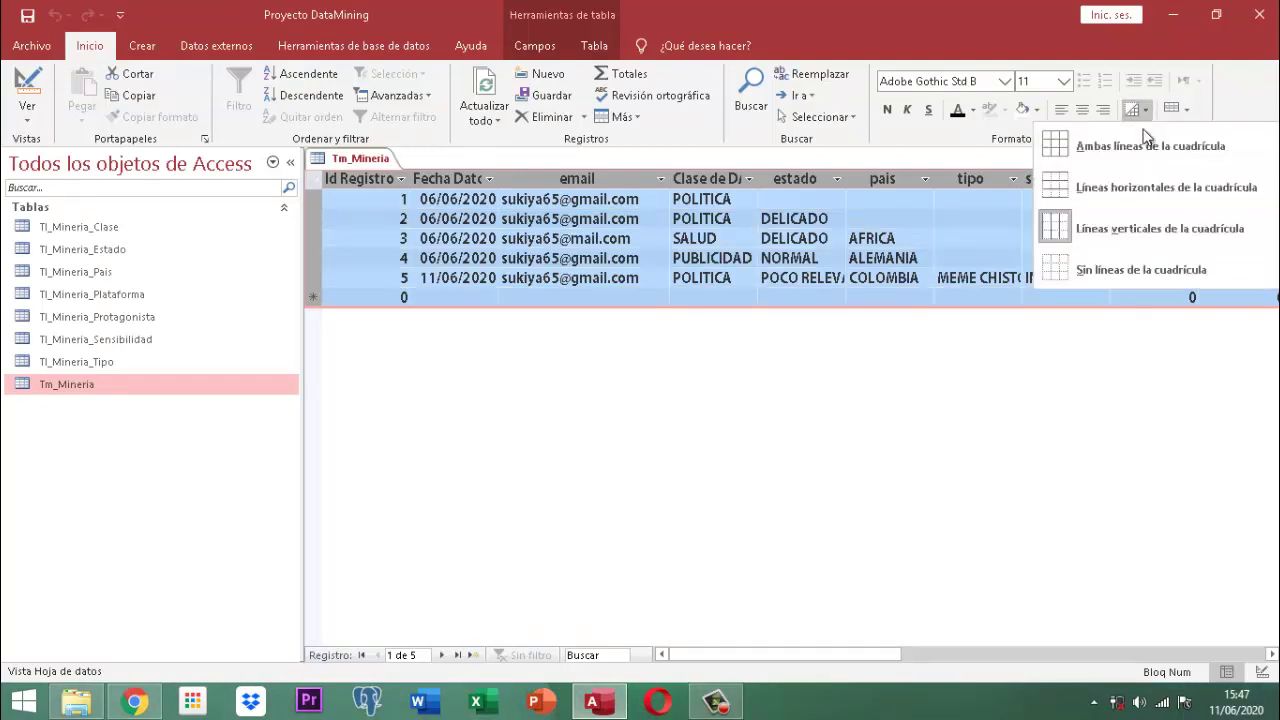
click(1108, 269)
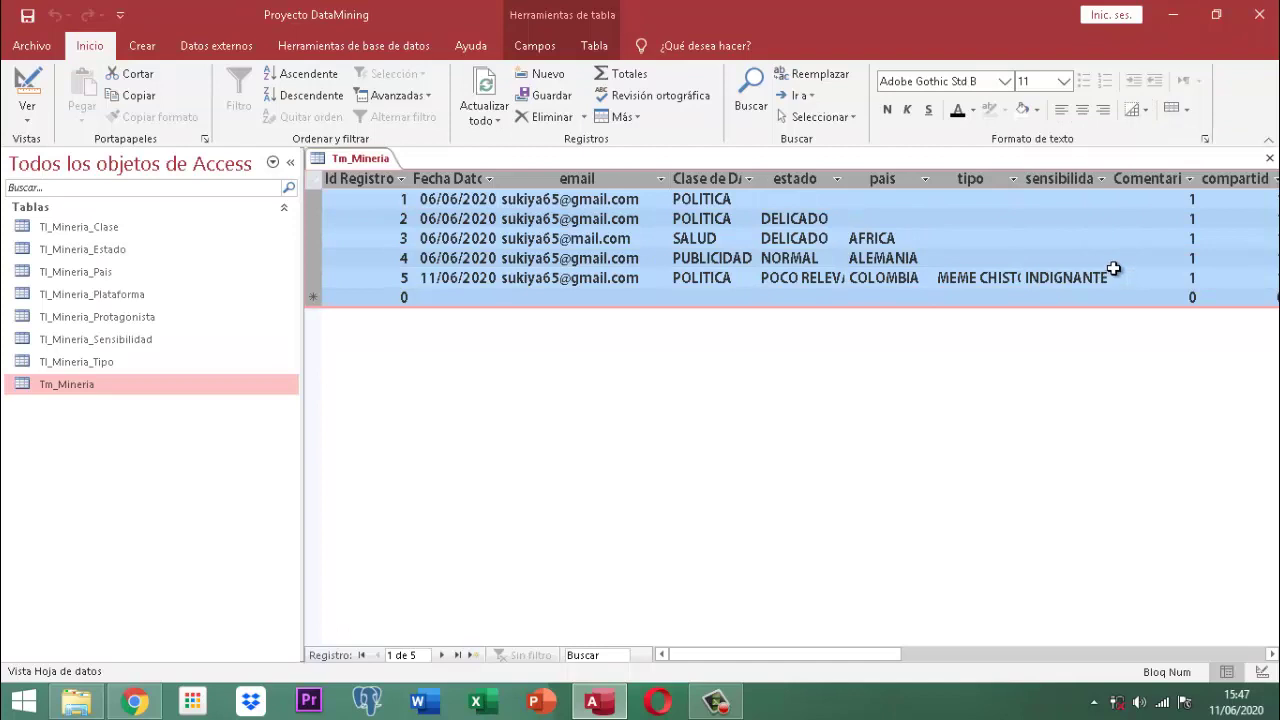
click(1148, 110)
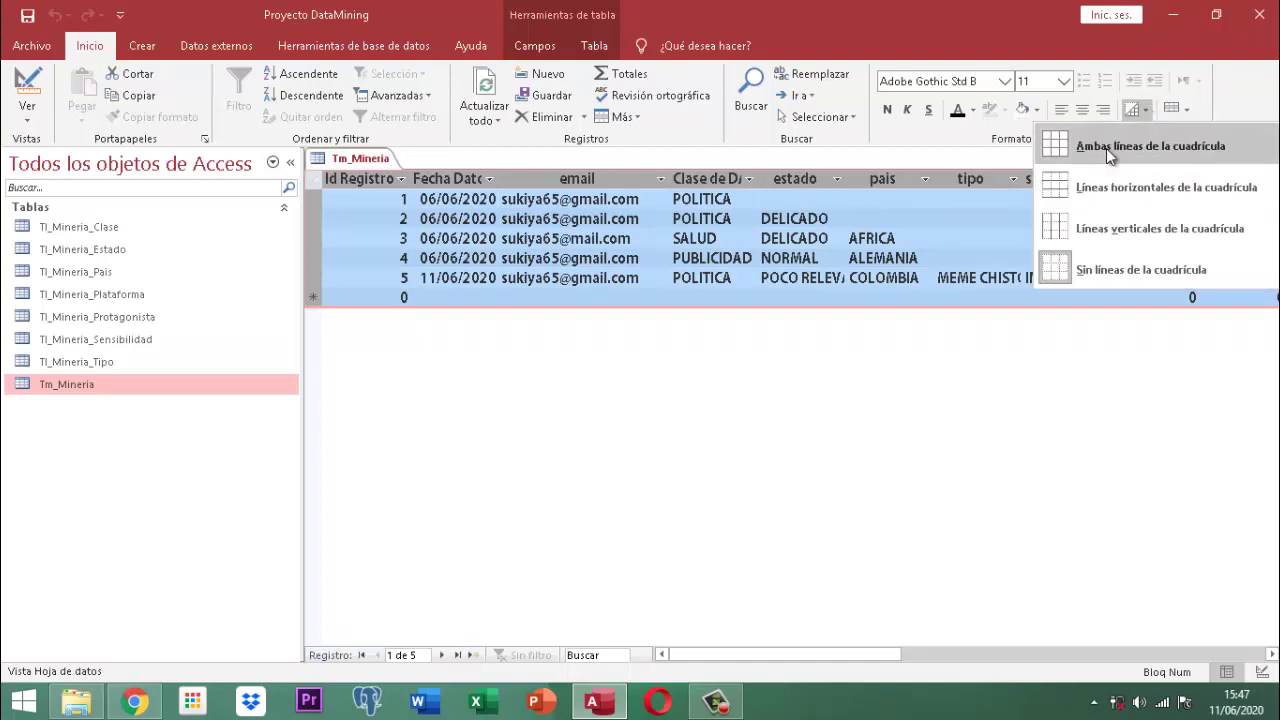
click(1106, 148)
Set the alternate row colour of the Tm_Mineria datasheet to a light gold theme shade.
click(1190, 111)
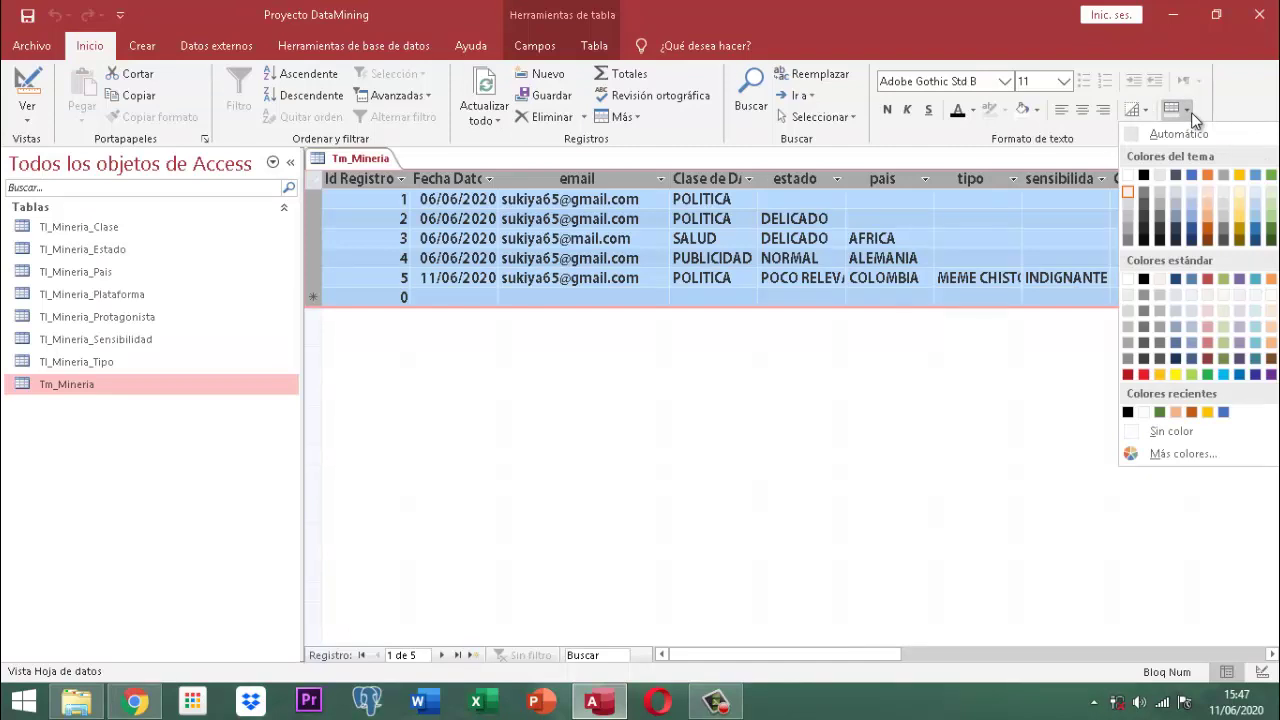
click(1236, 216)
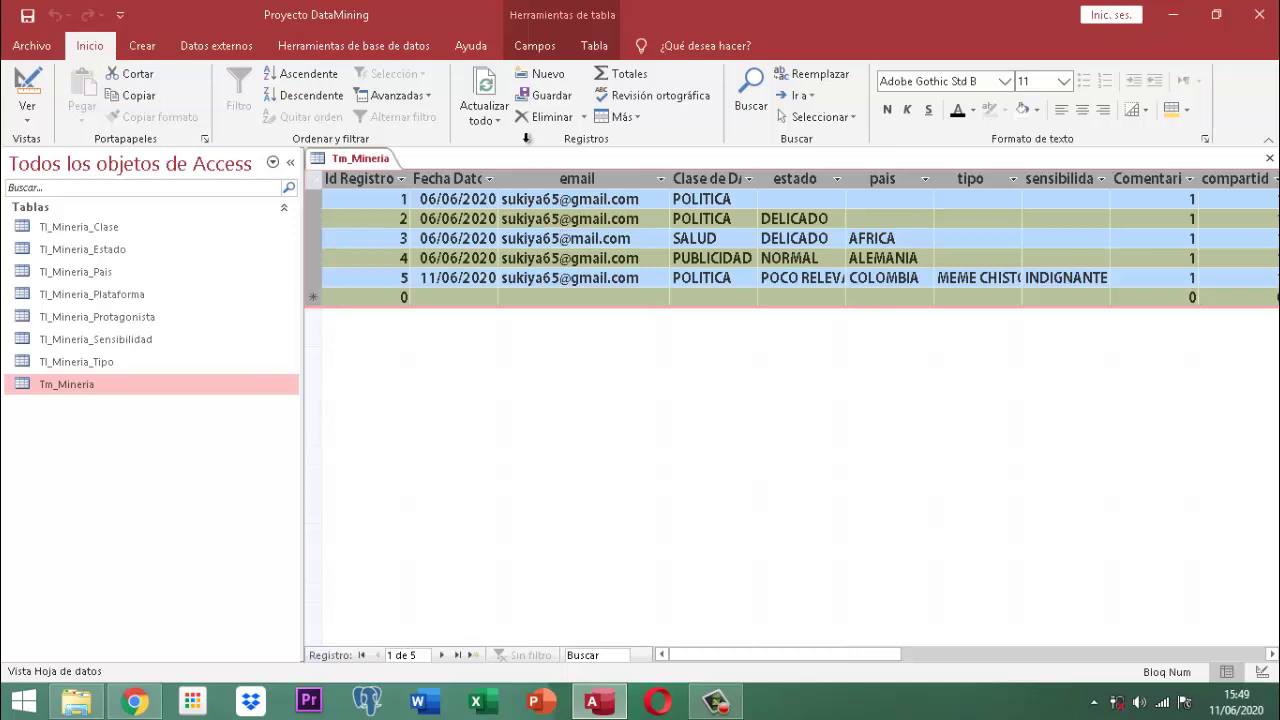
click(593, 48)
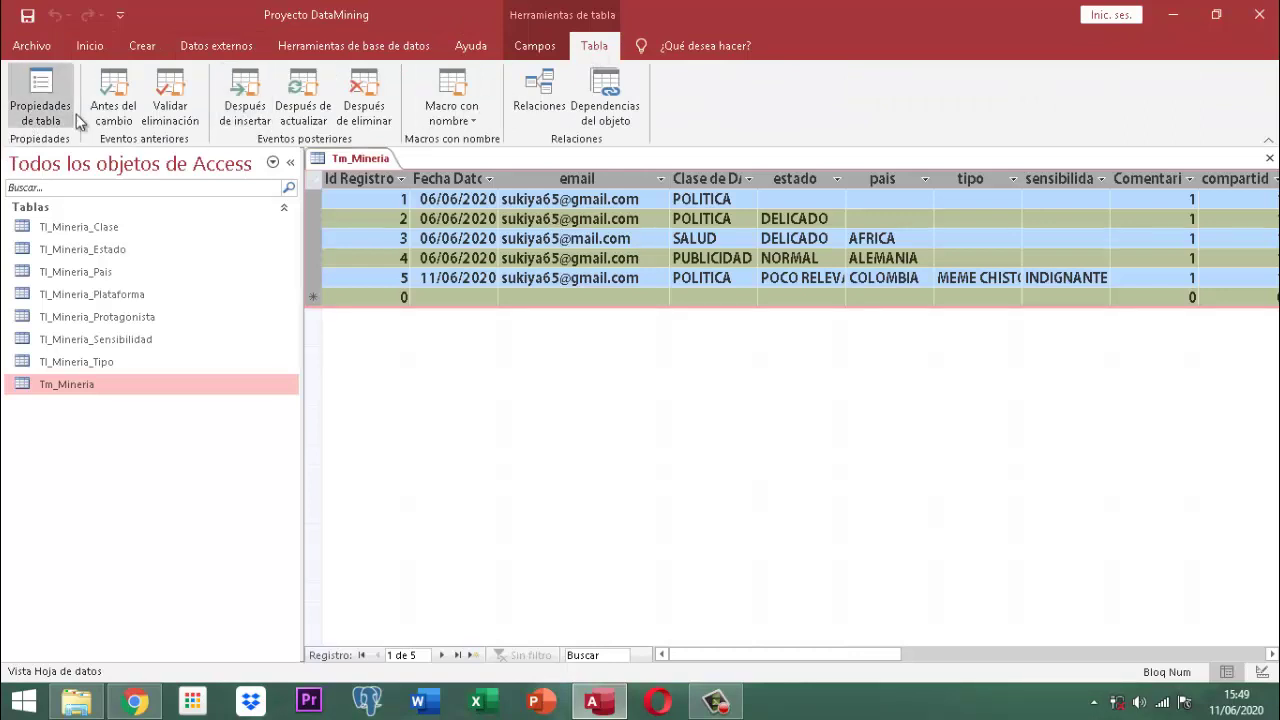
click(535, 48)
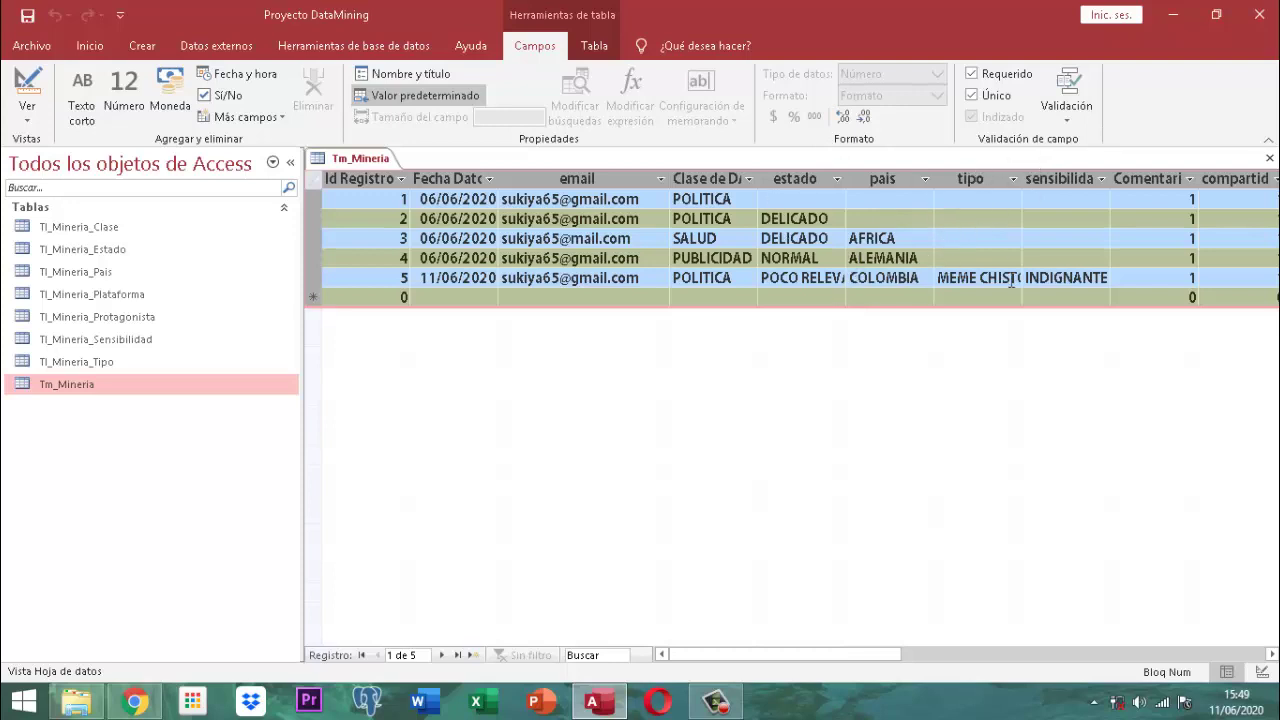
View the relationship diagram linking Tl_Mineria_Clase and Tm_Mineria, and close it.
click(593, 47)
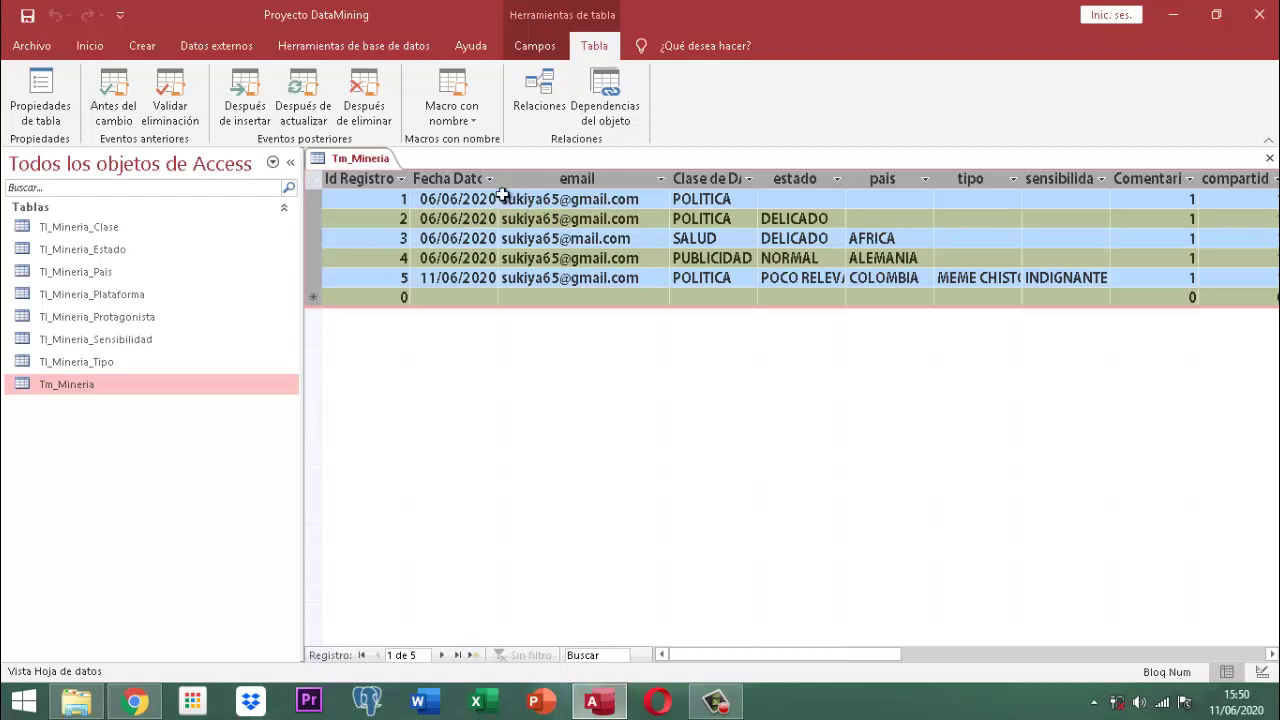
click(549, 113)
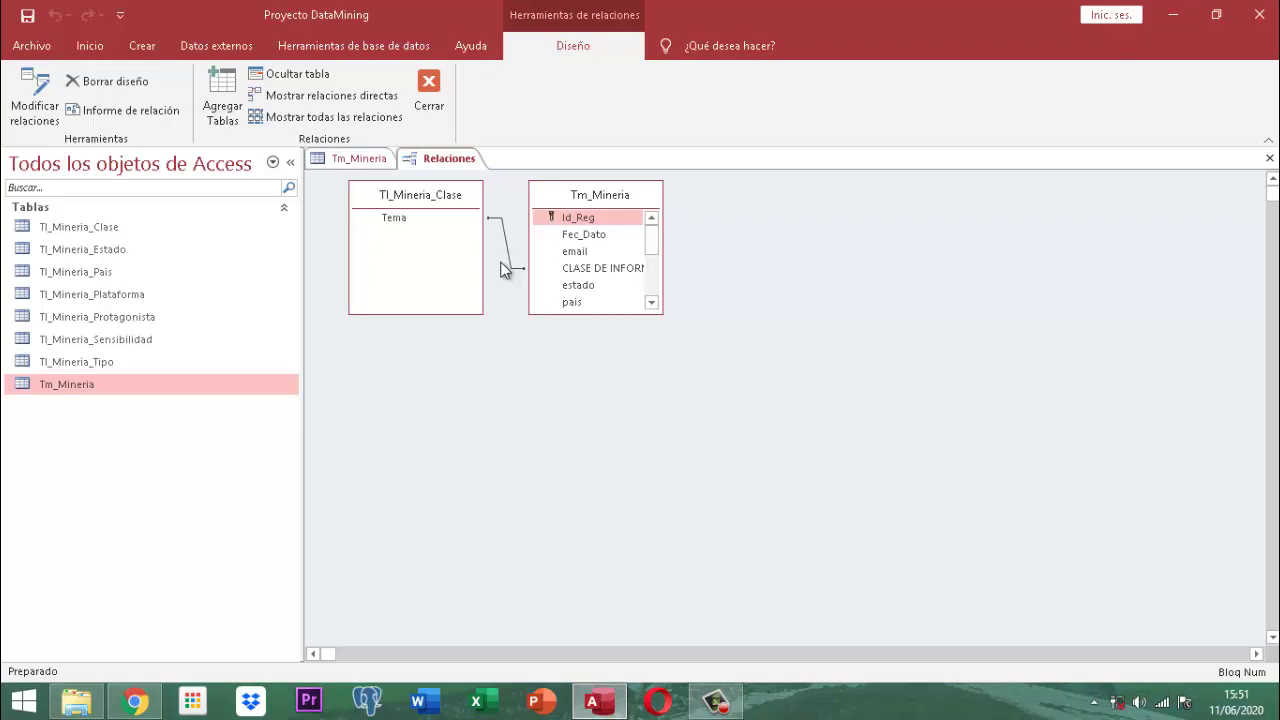
click(428, 95)
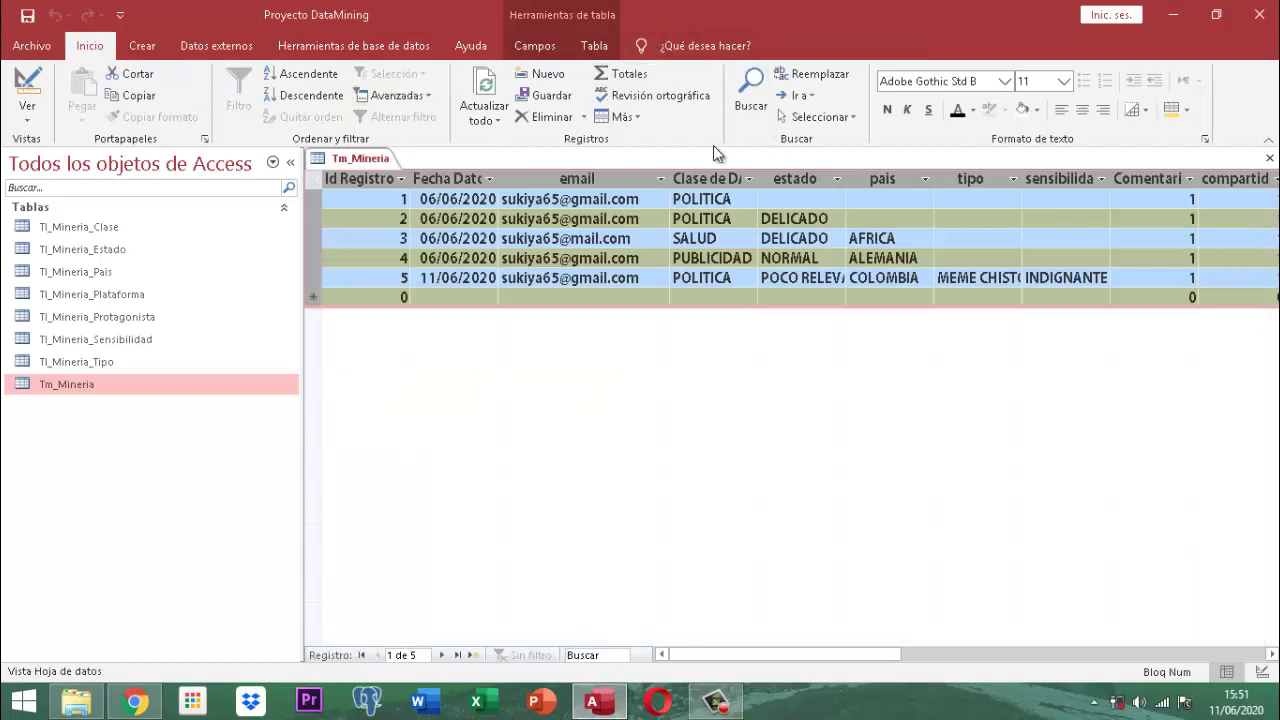
Examine the object dependencies of Tm_Mineria, both the objects it depends on and those depending on it, and close the view.
click(594, 45)
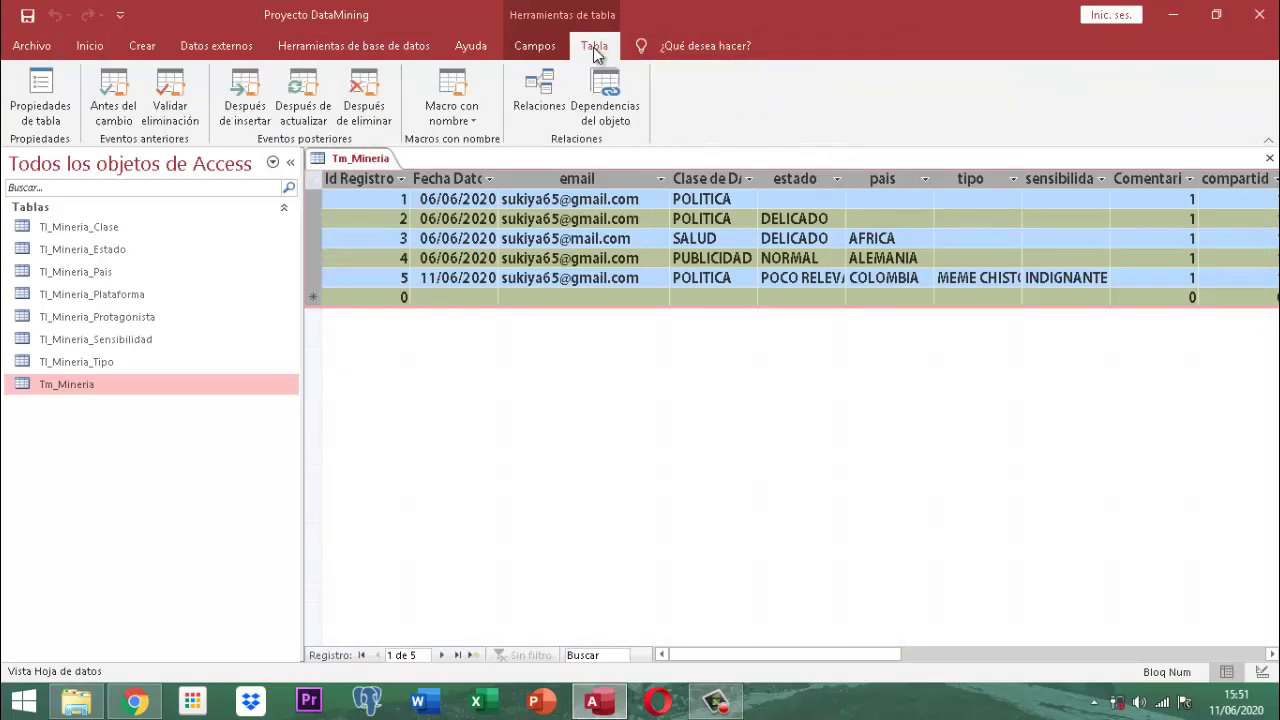
click(607, 118)
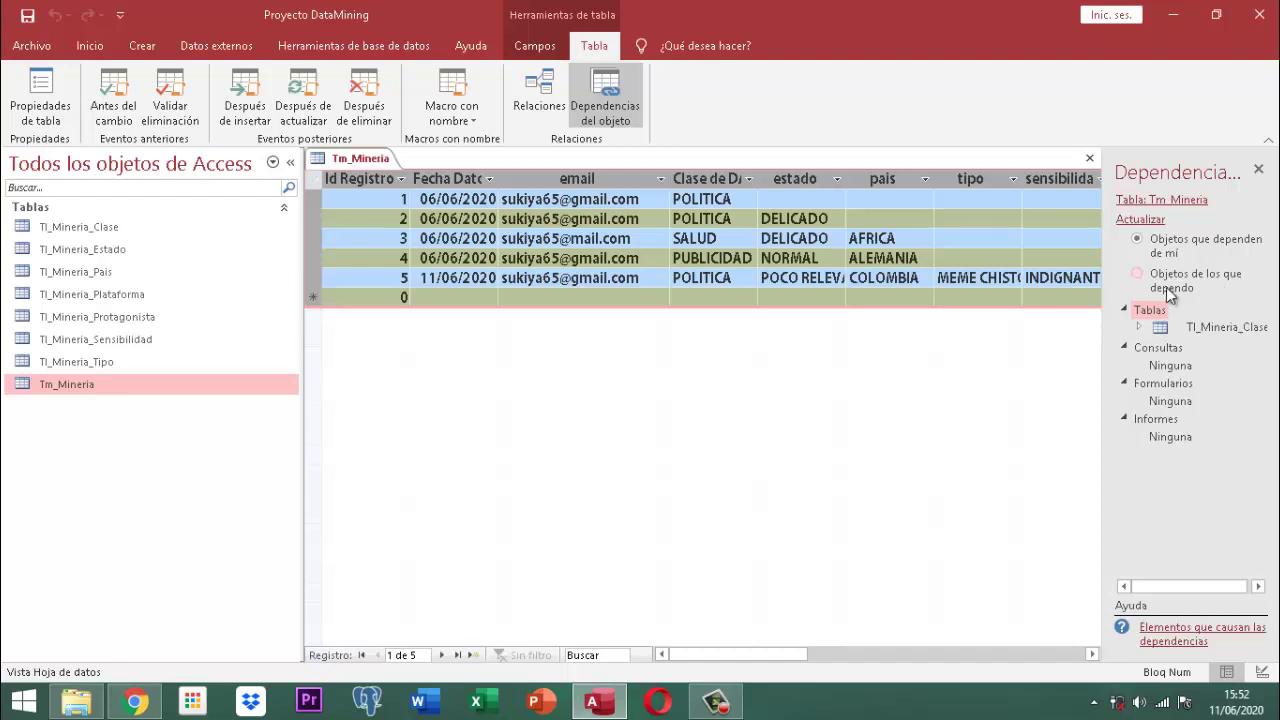
click(1140, 276)
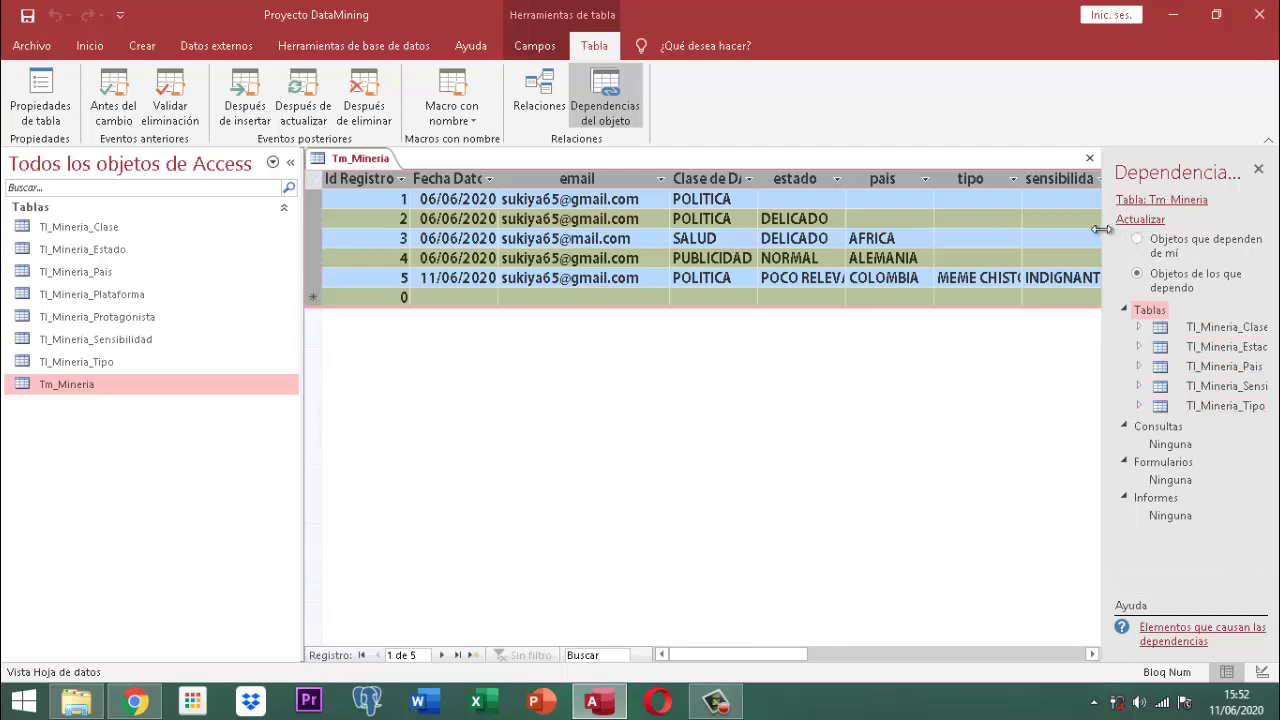
drag(1100, 229, 1012, 229)
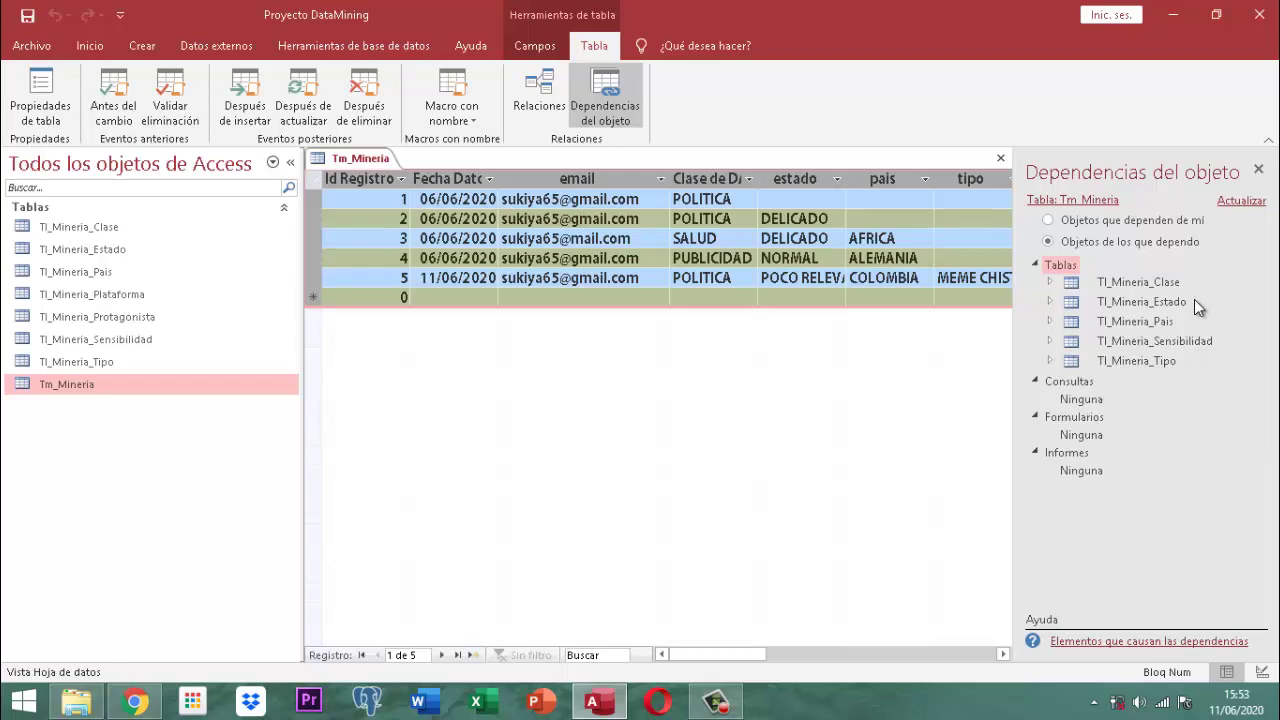
click(1119, 221)
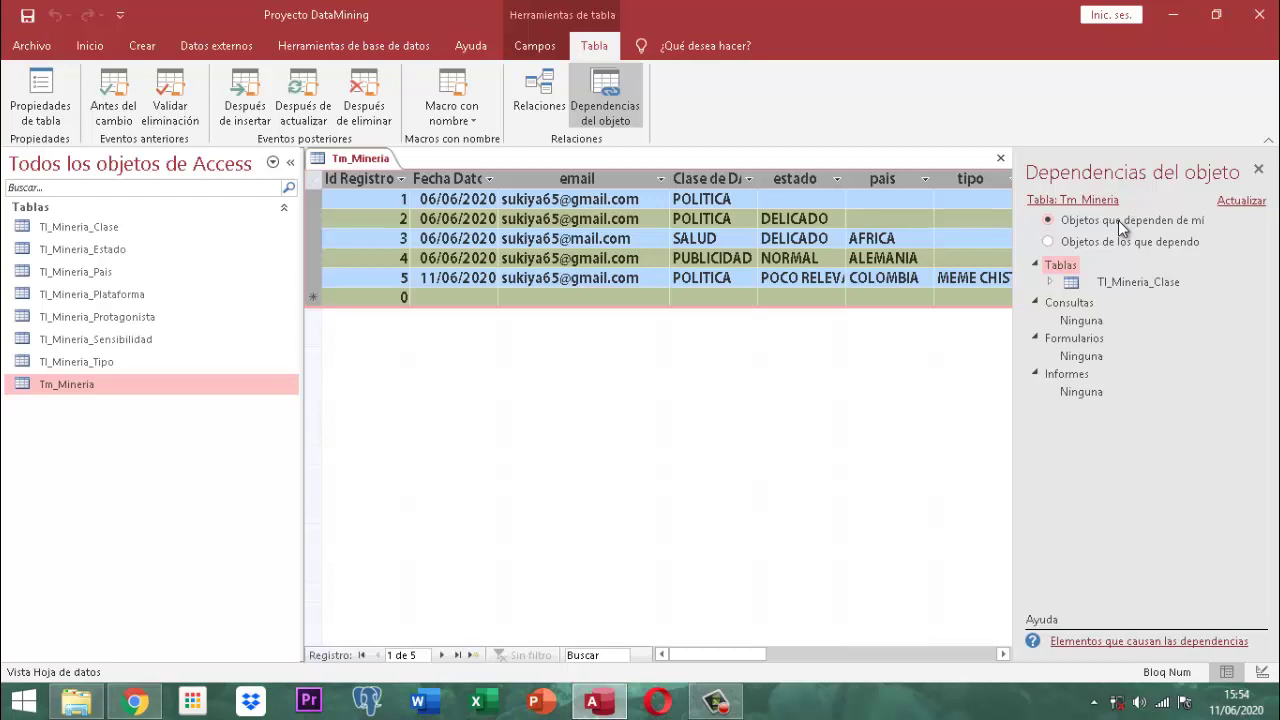
click(1257, 172)
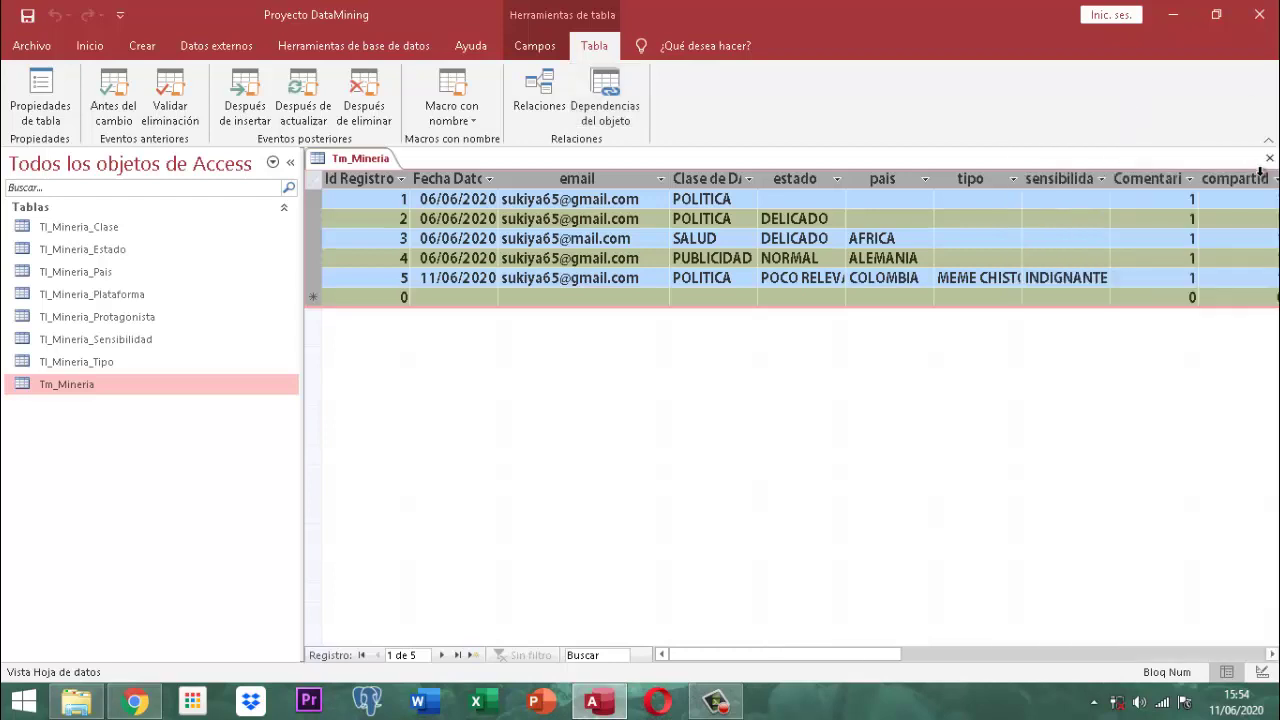
Save the formatting changes made to the Tm_Mineria table.
right_click(364, 160)
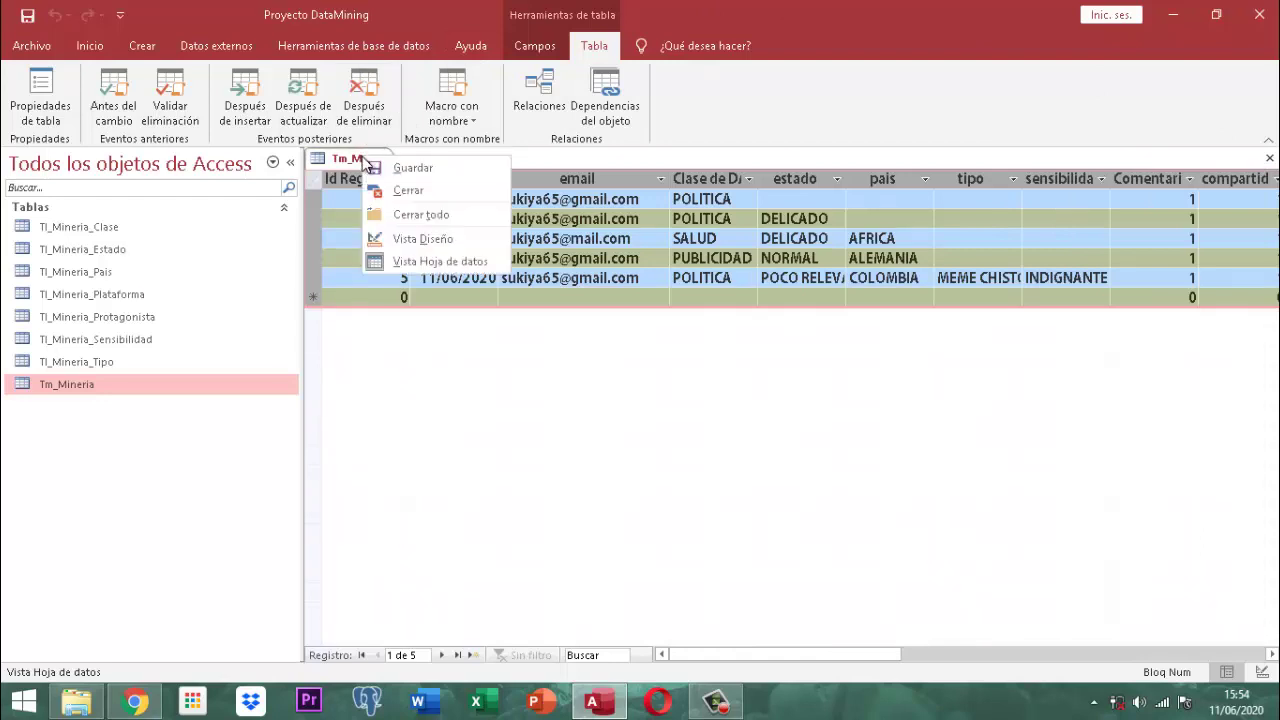
click(390, 165)
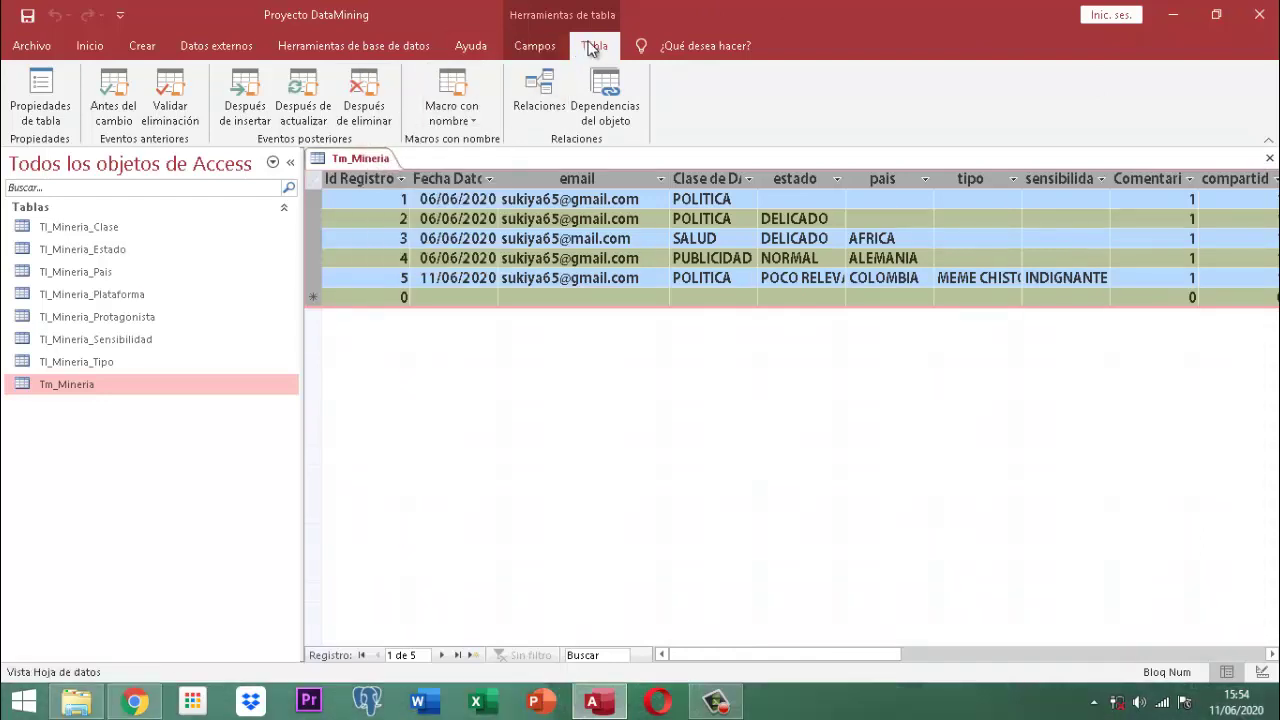
click(538, 46)
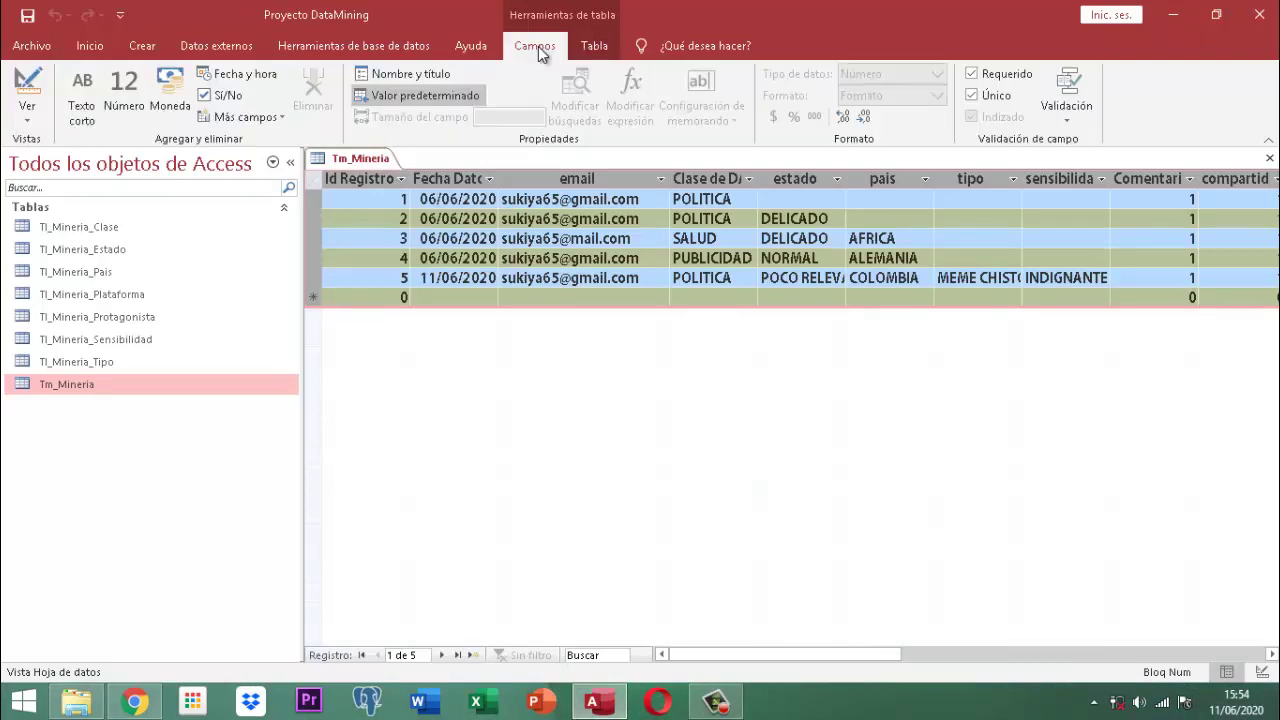
click(88, 47)
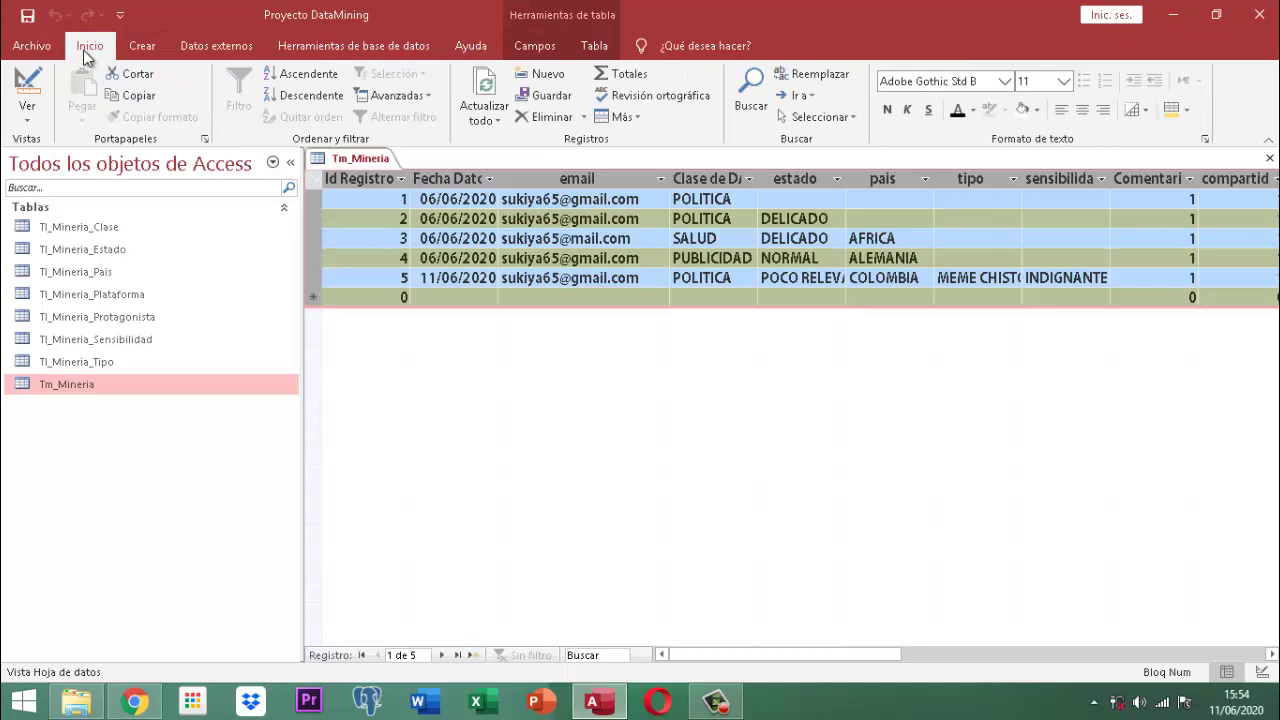
click(142, 50)
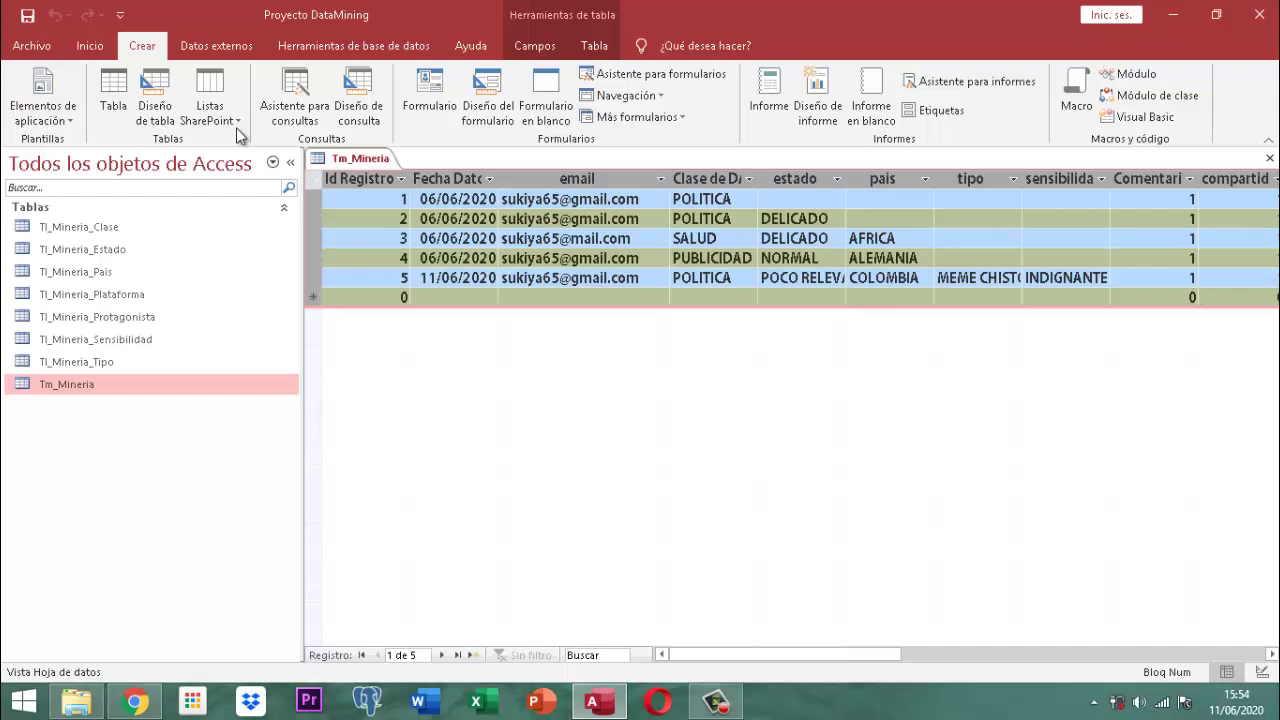
Close the Tm_Mineria table, the Proyecto DataMining database and the versiones Base Datos folder window.
right_click(358, 162)
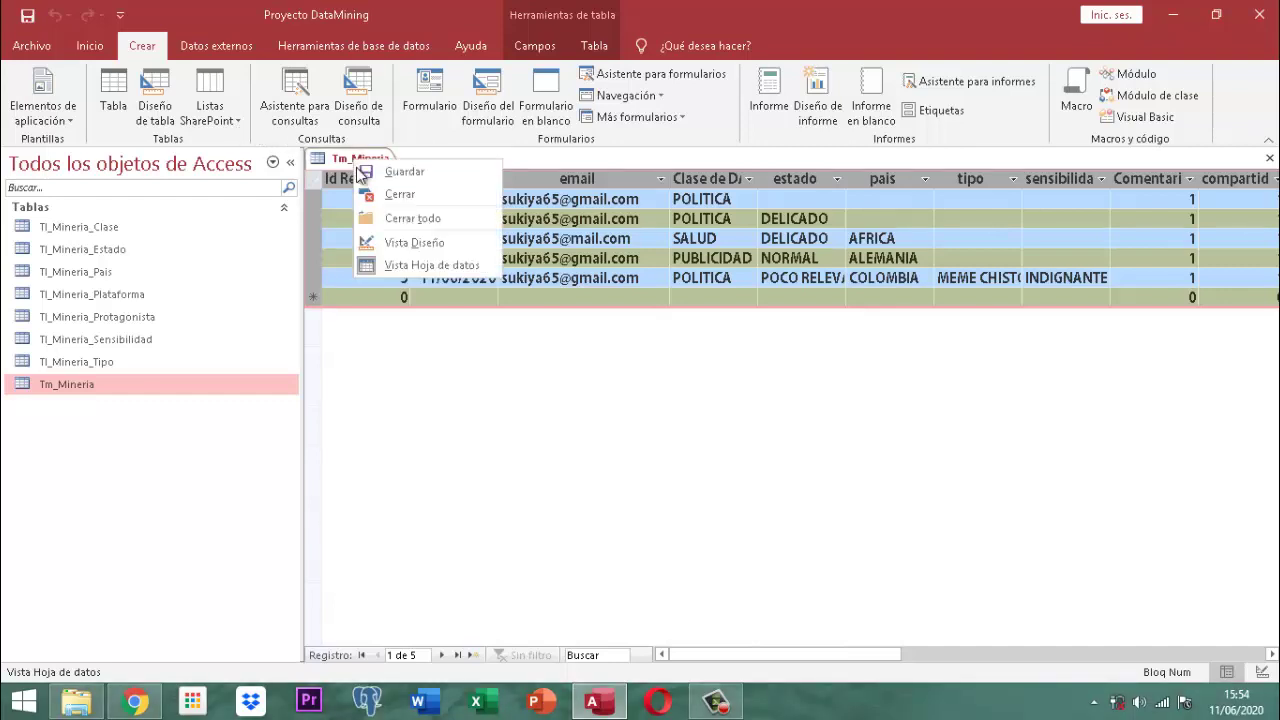
click(380, 194)
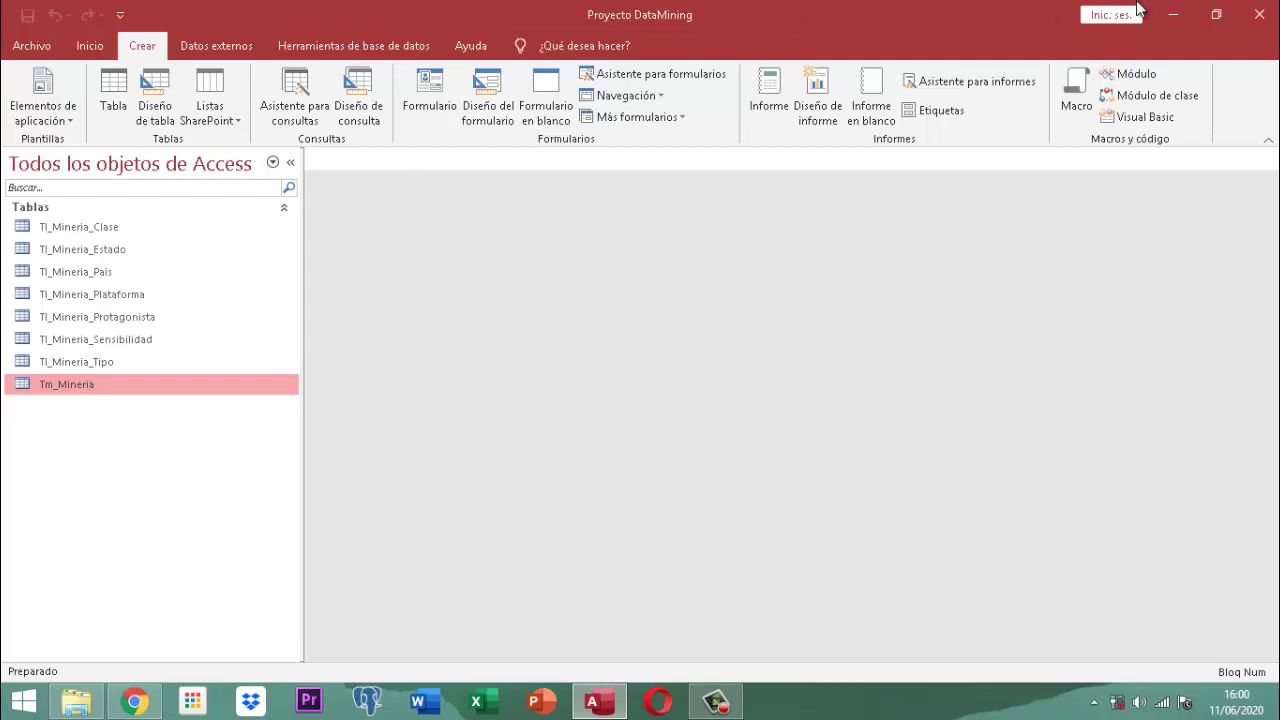
click(1258, 20)
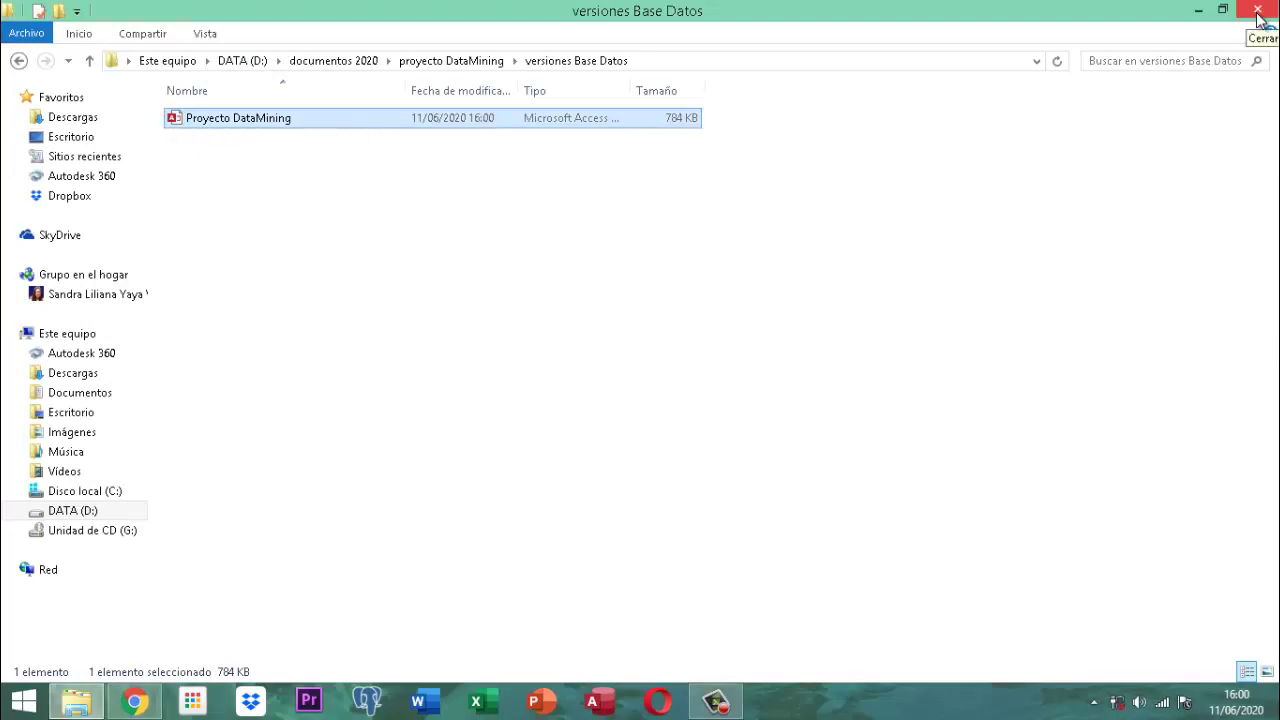
click(1258, 14)
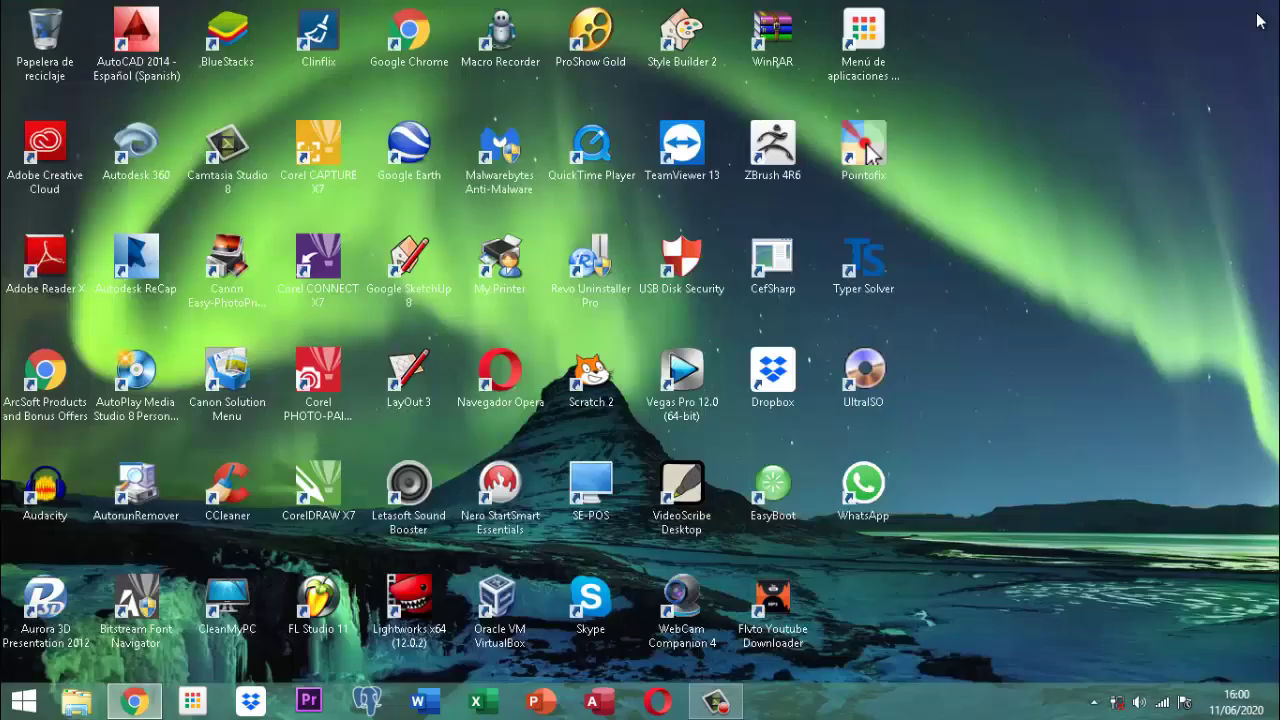